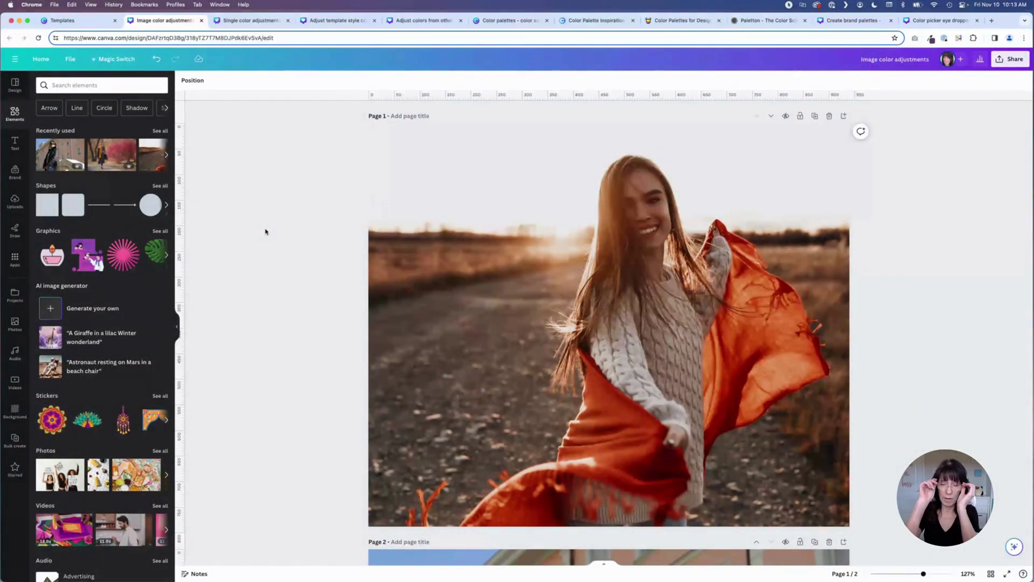
Step: Set vibrance and saturation to -100 for only the background of the page 1 photo of the woman with the orange scarf
click(437, 270)
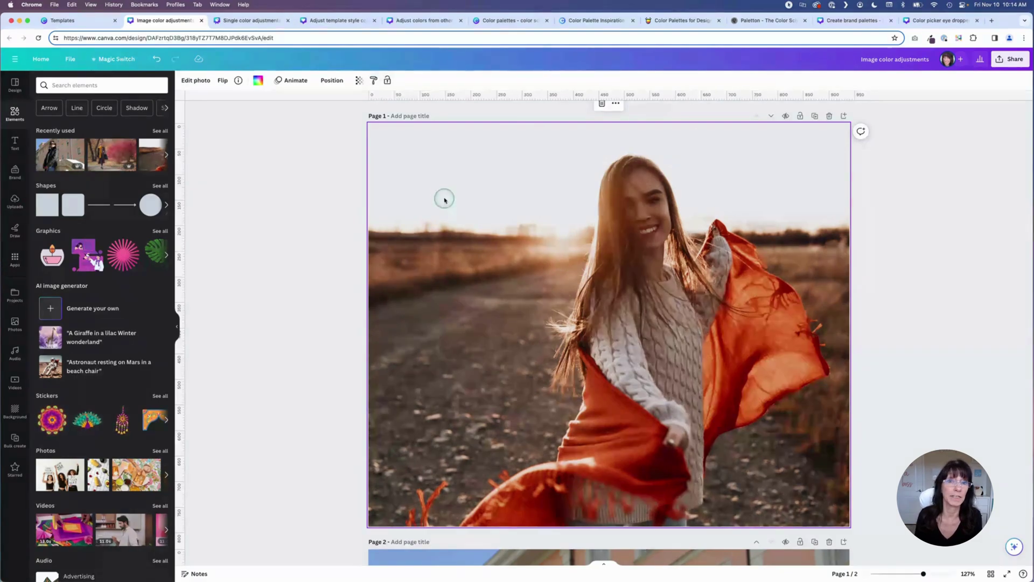
click(199, 76)
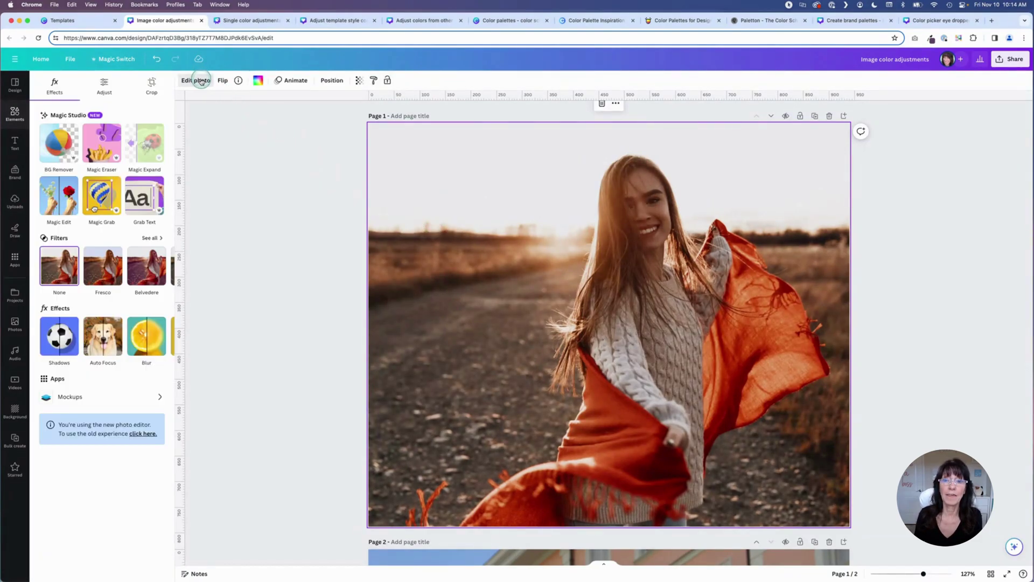
click(103, 88)
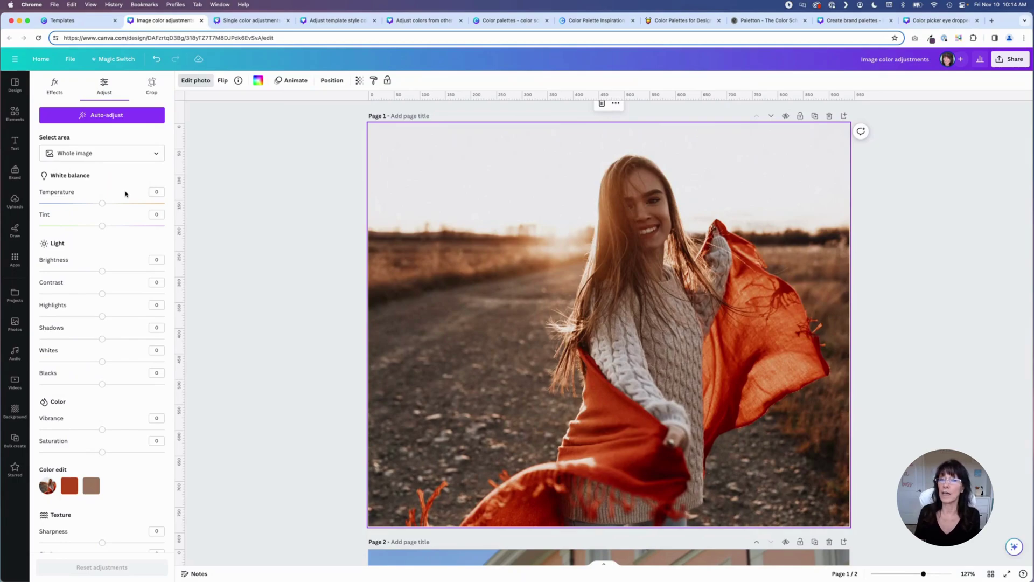
click(125, 192)
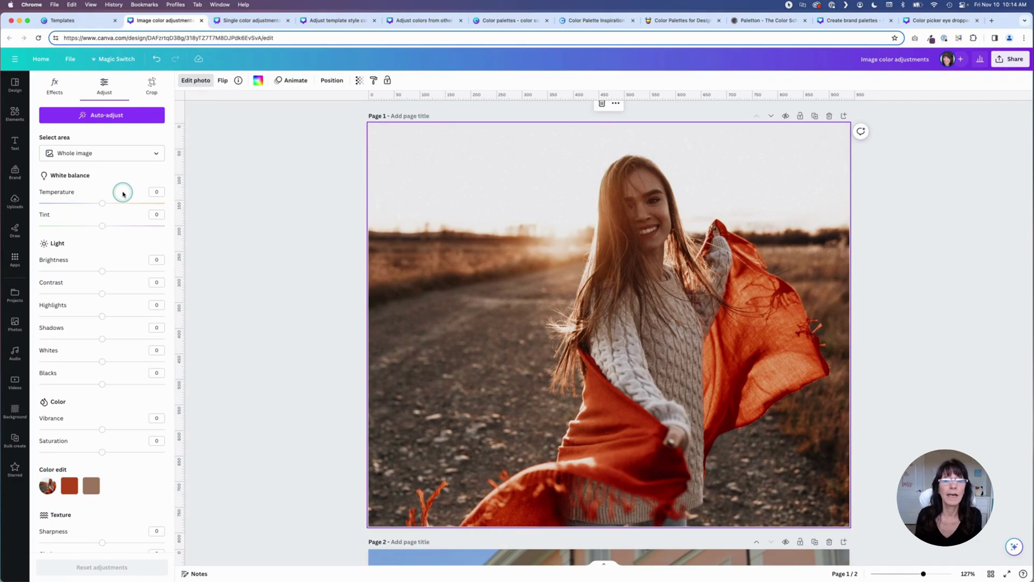
click(48, 153)
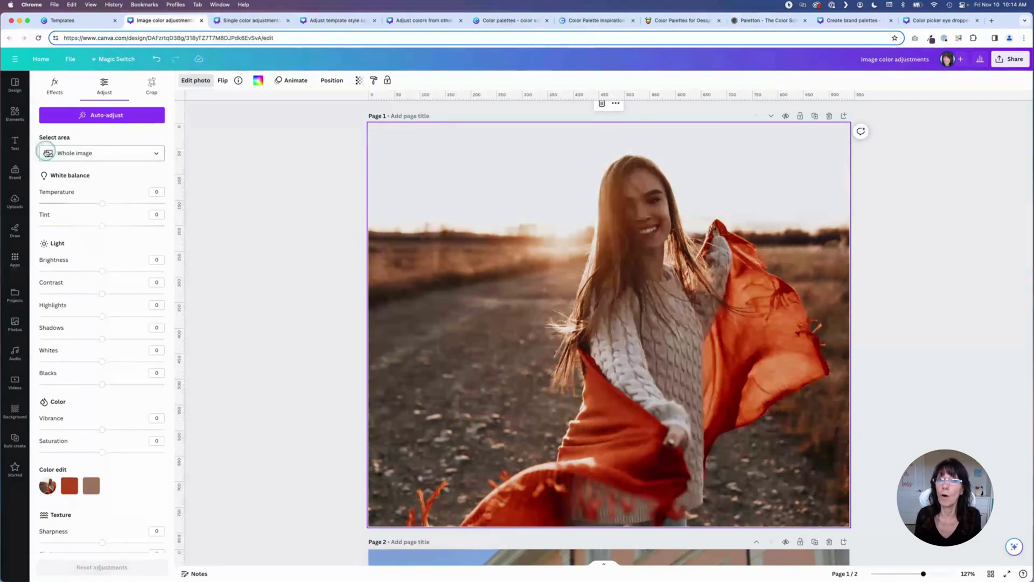
click(124, 154)
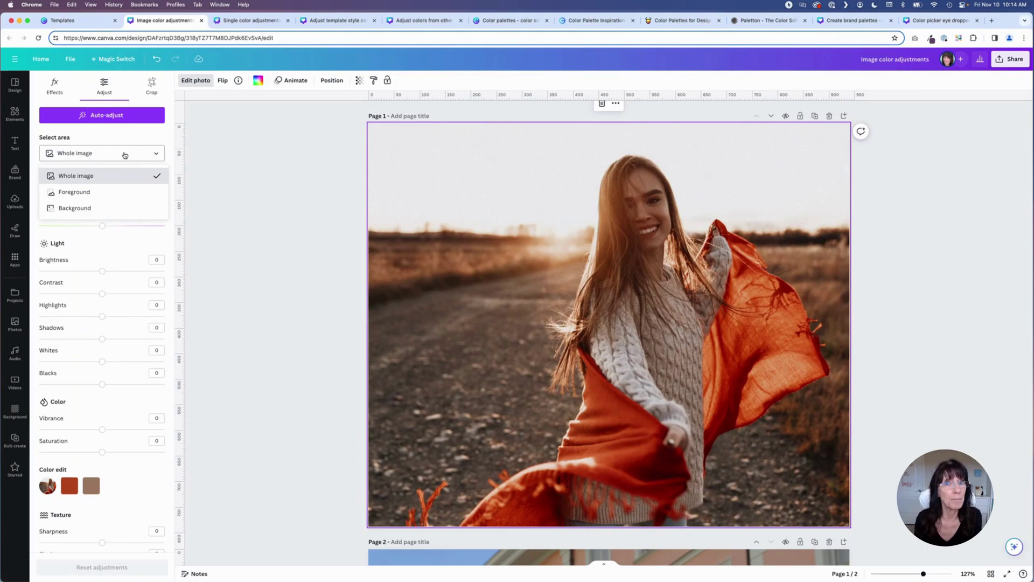
click(117, 209)
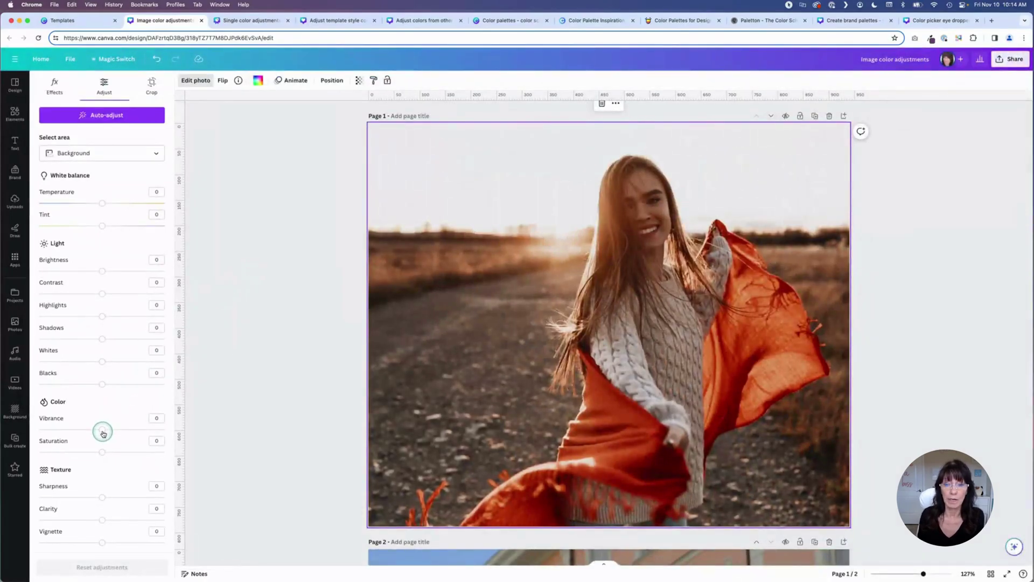
drag(103, 431, 39, 430)
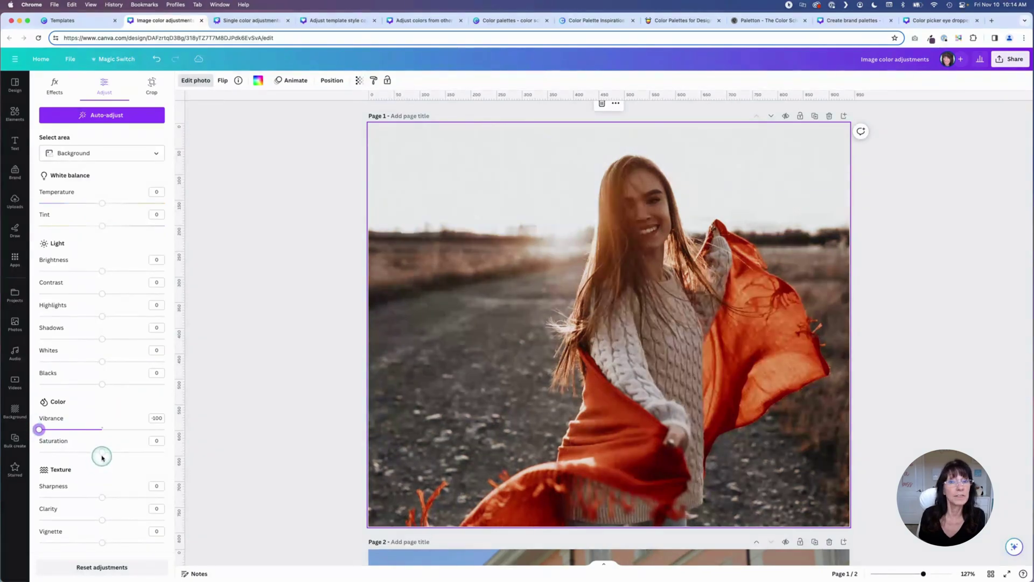
drag(102, 454, 40, 452)
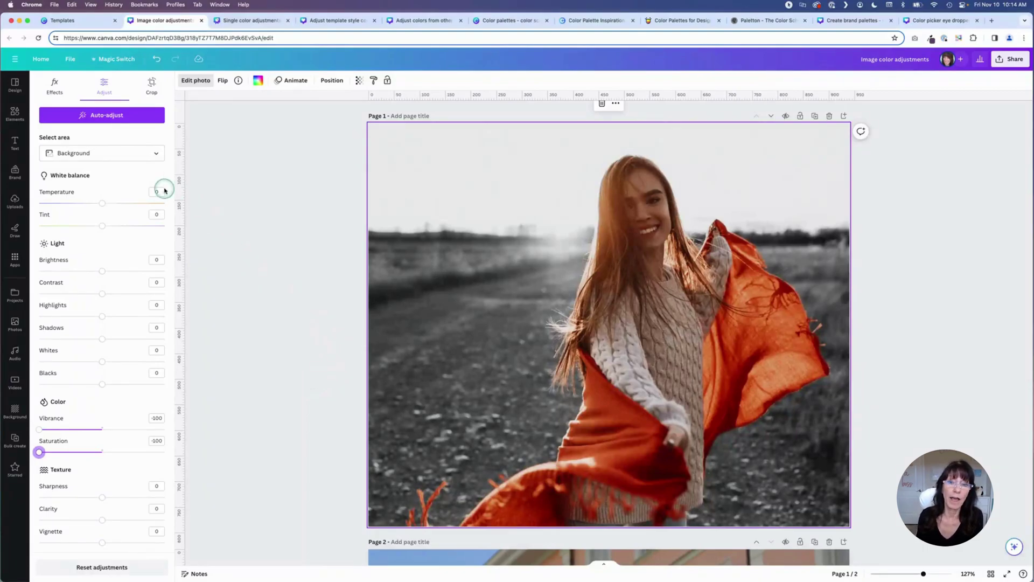
Step: Set the vibrance of the page 1 photo's foreground to 22
click(101, 153)
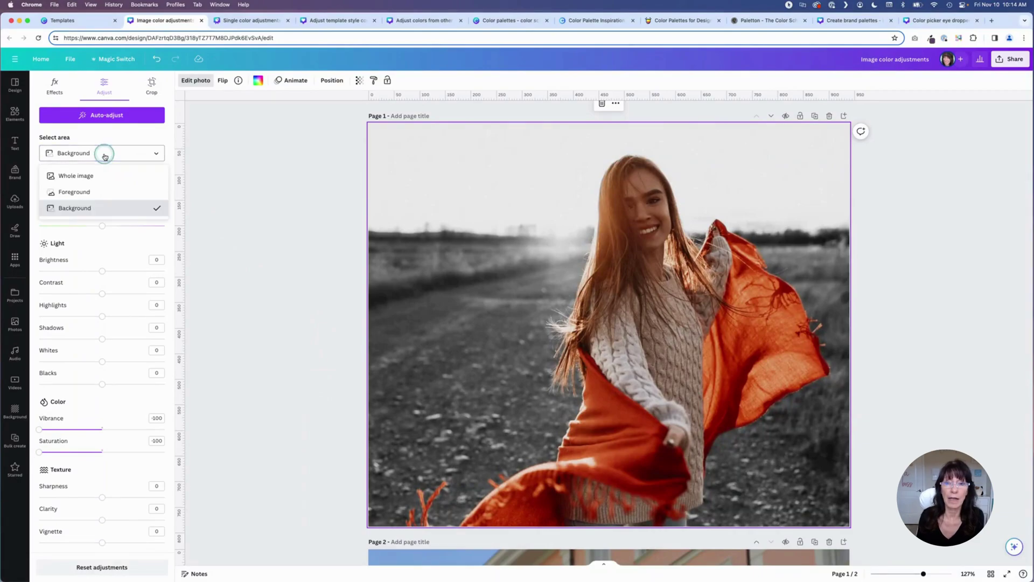
click(105, 197)
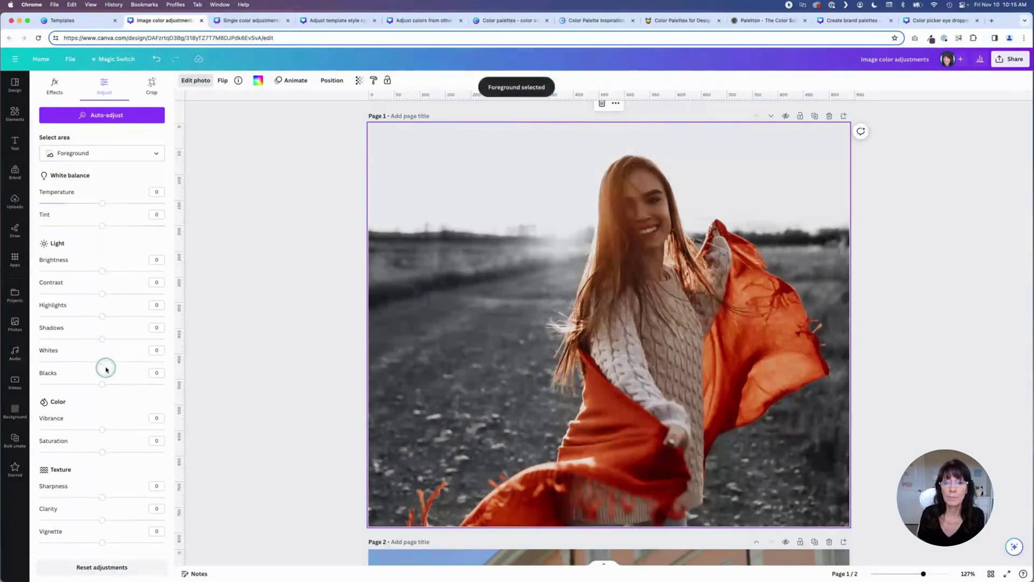
drag(103, 435, 116, 430)
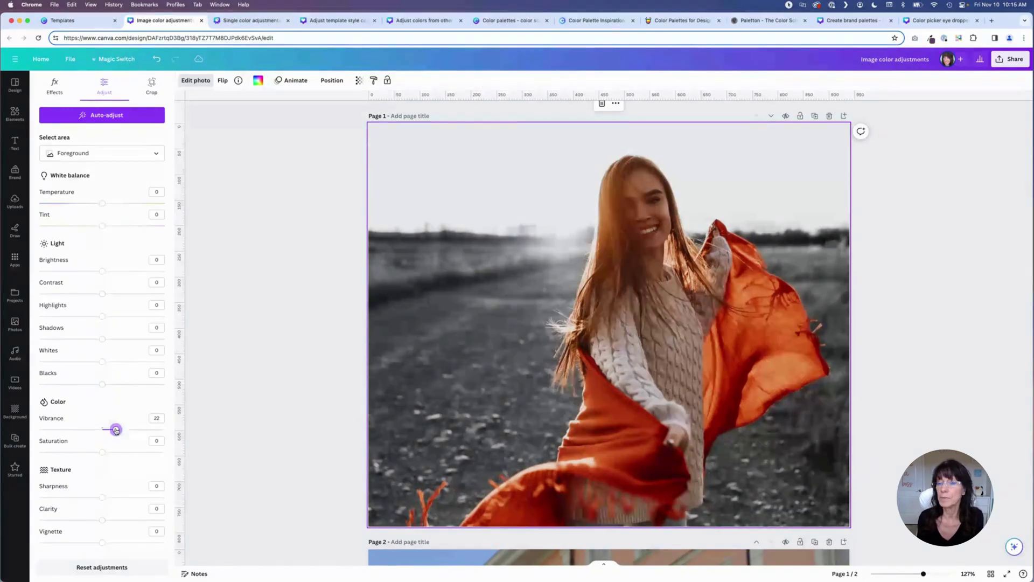
click(251, 353)
Step: Soften only the background of the page 2 photo by setting its sharpness and clarity to -100
scroll(251, 355, down, 6)
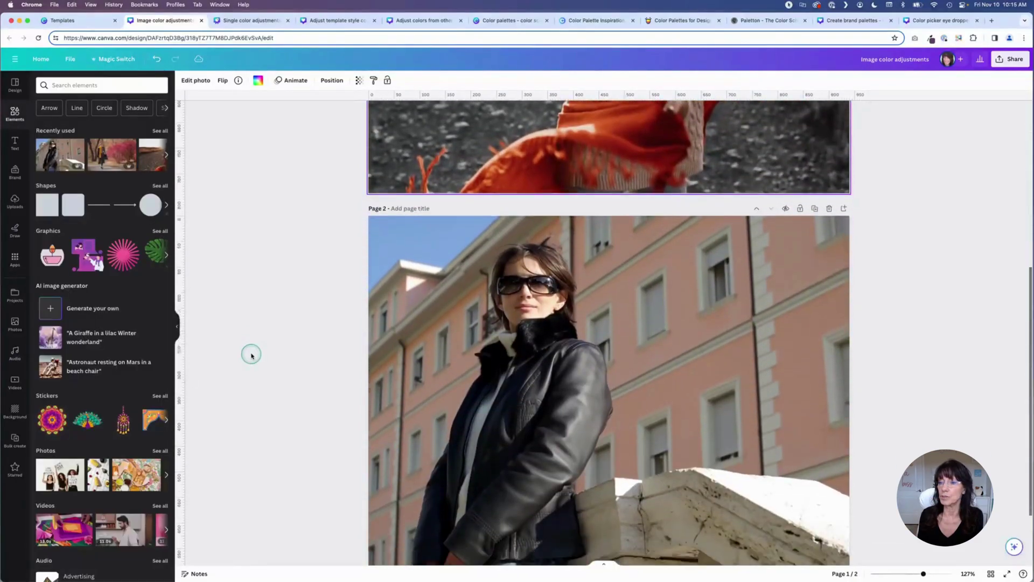
scroll(251, 355, down, 2)
click(440, 341)
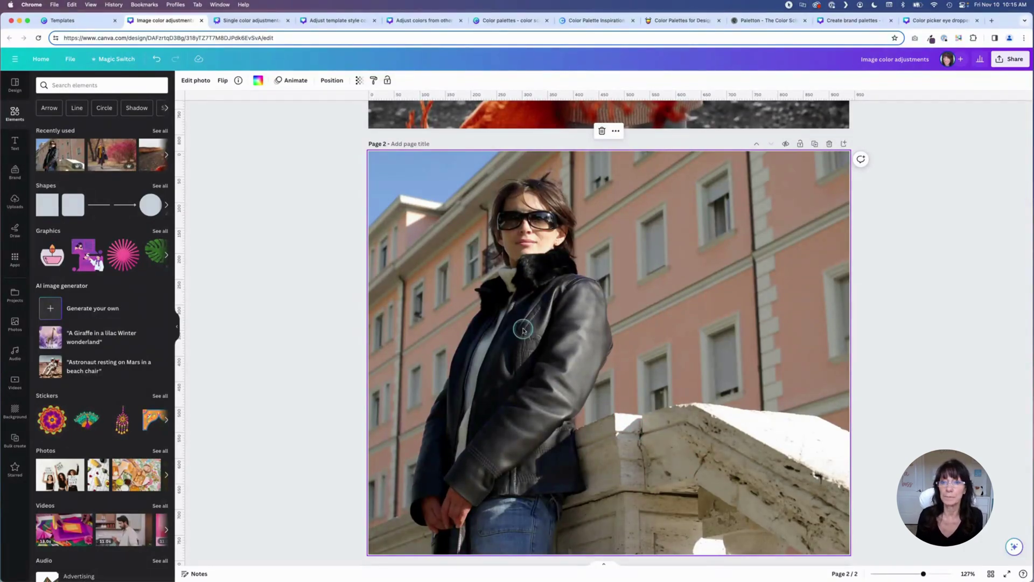
click(196, 80)
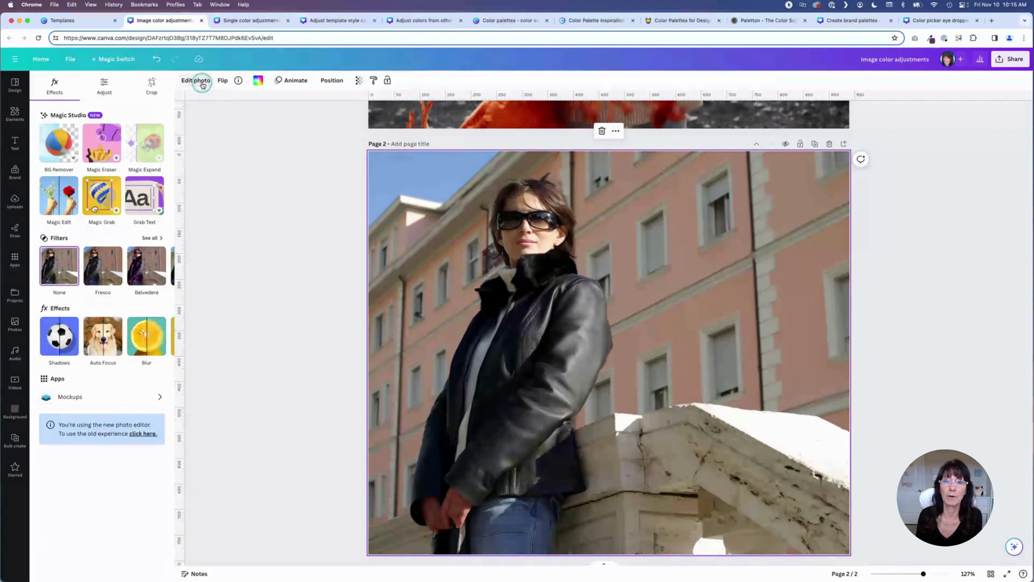
click(92, 86)
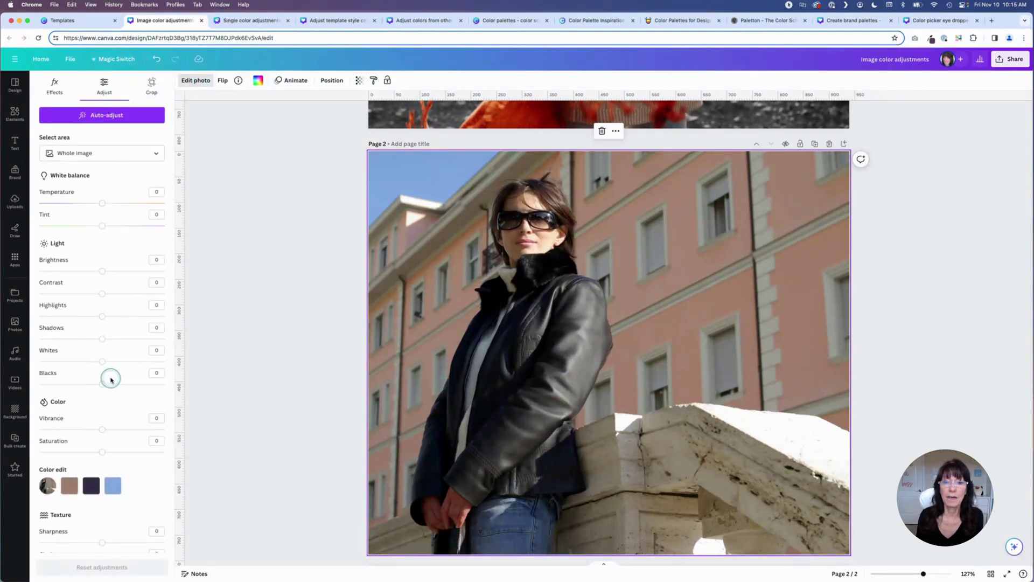
click(121, 153)
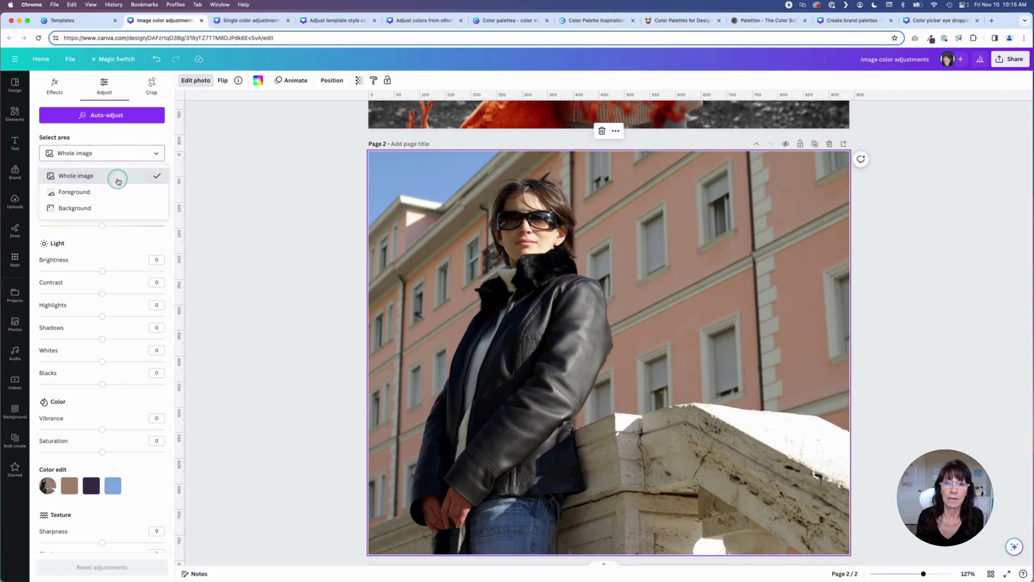
click(107, 209)
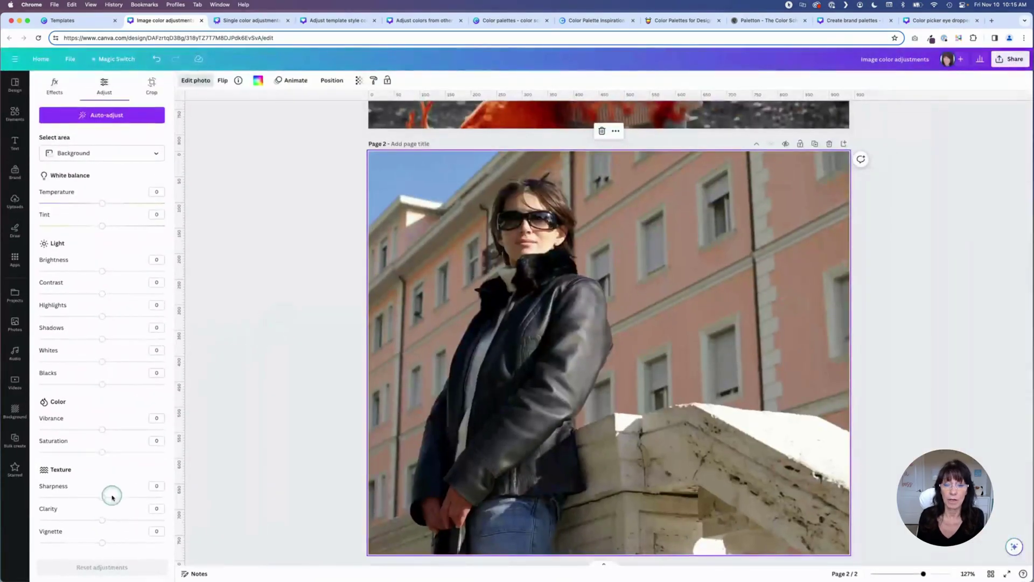
drag(101, 496, 12, 484)
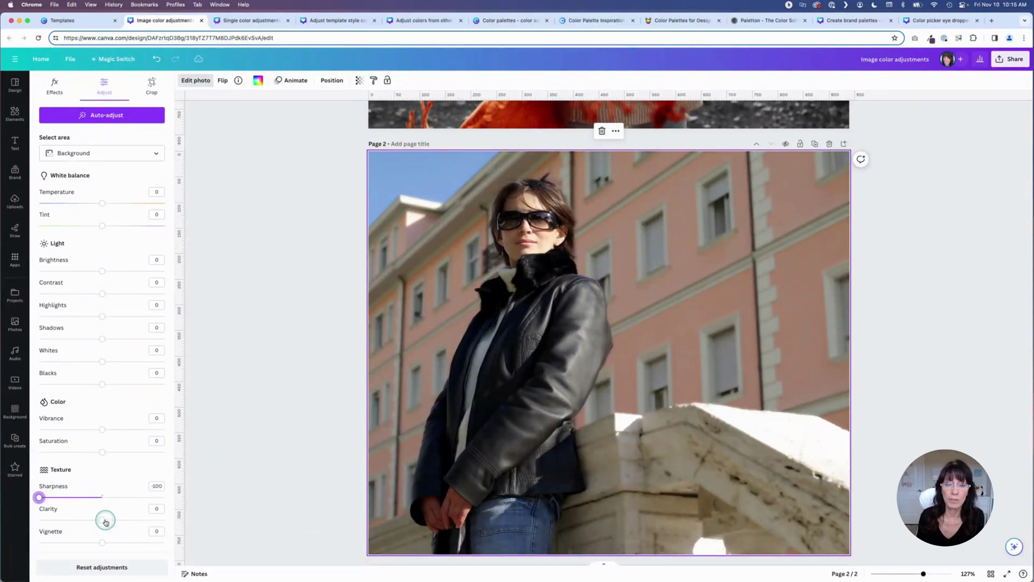
drag(103, 522, 4, 502)
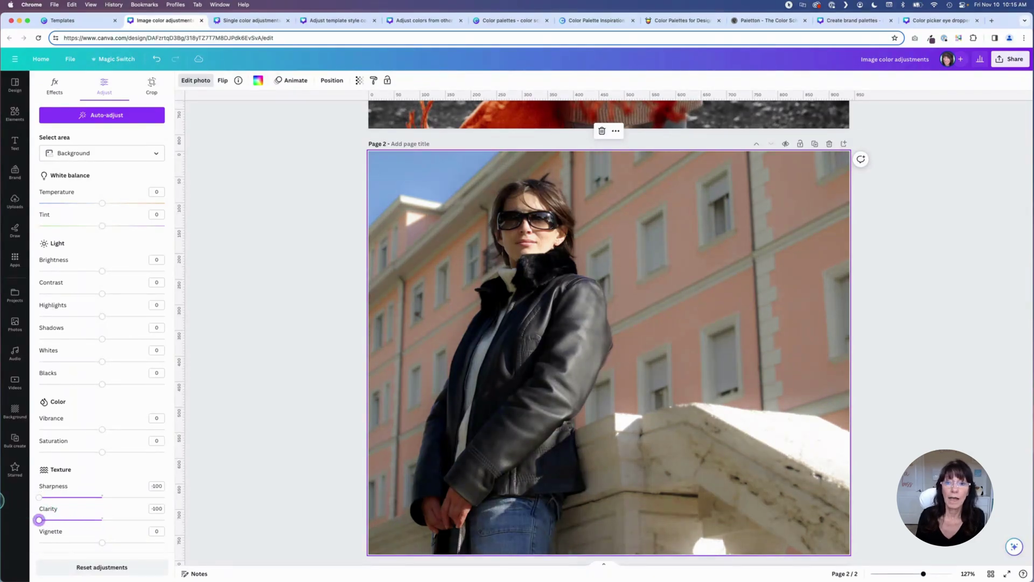
Step: Set the page 2 photo's foreground to sharpness 17 and vibrance 23
click(122, 155)
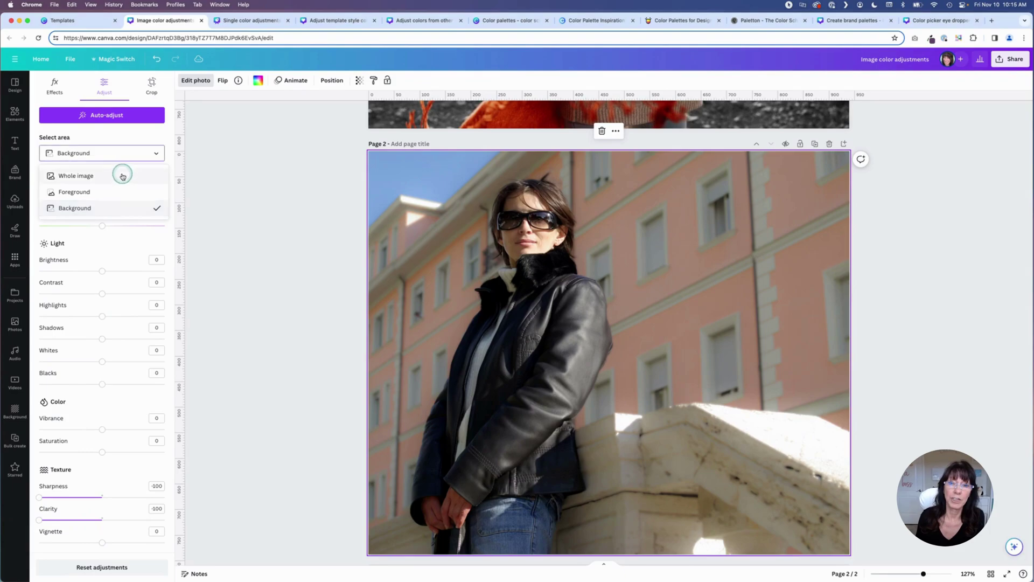
click(116, 192)
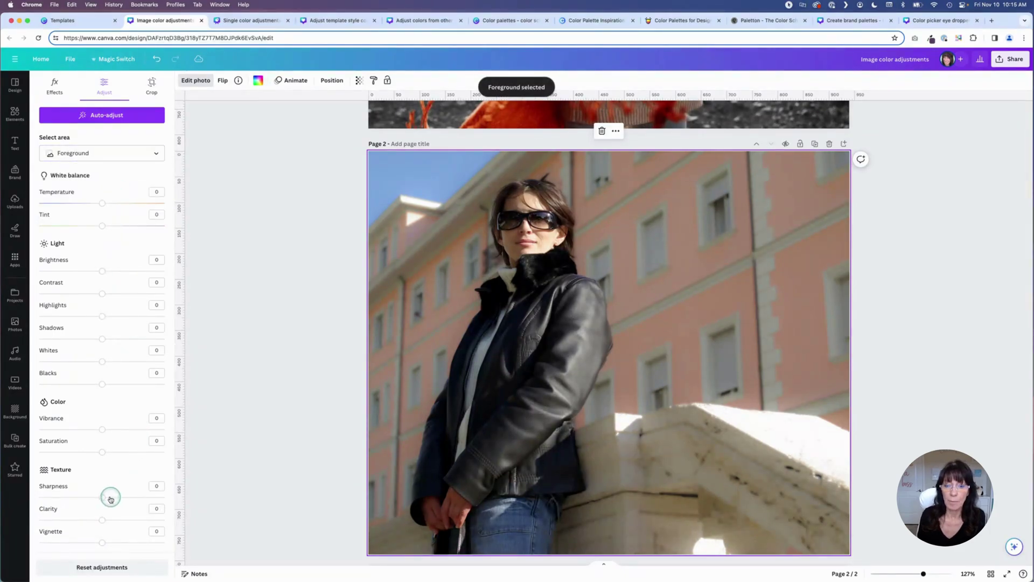
drag(103, 498, 113, 498)
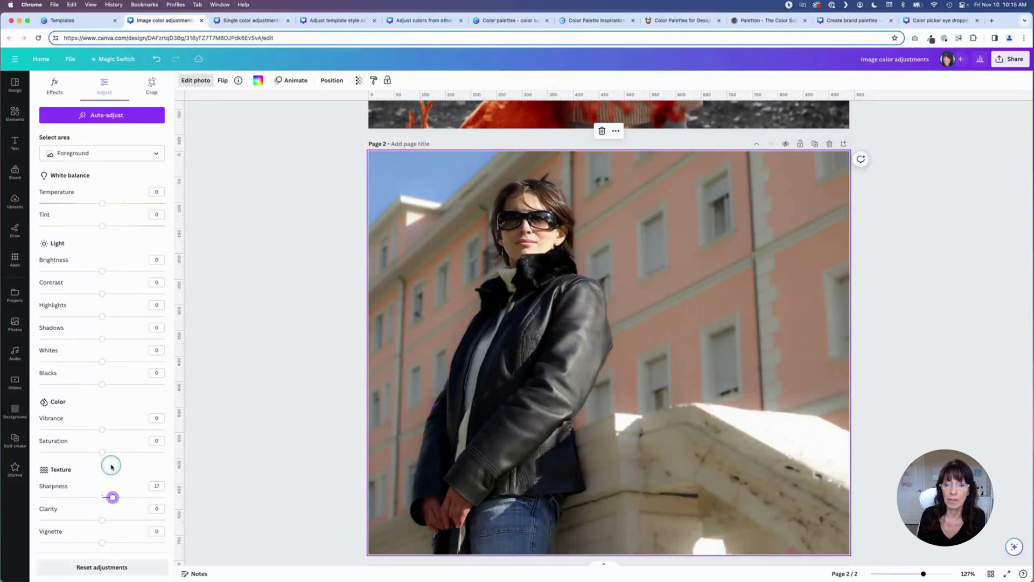
drag(102, 429, 117, 430)
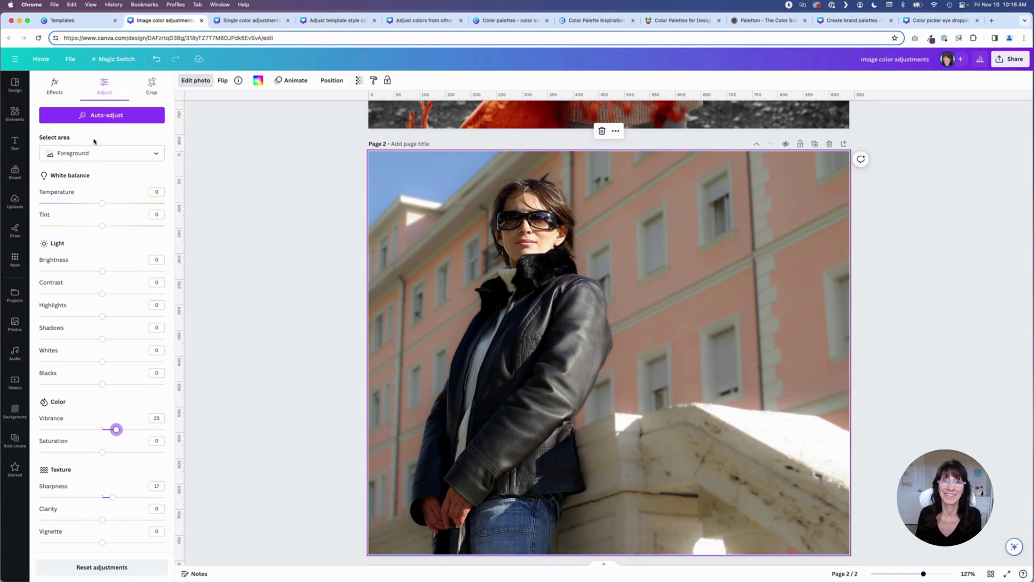
Step: Switch to the Single color adjustments design and open the image adjustments for the laptop photo on page 1
key(ctrl+Tab)
click(214, 199)
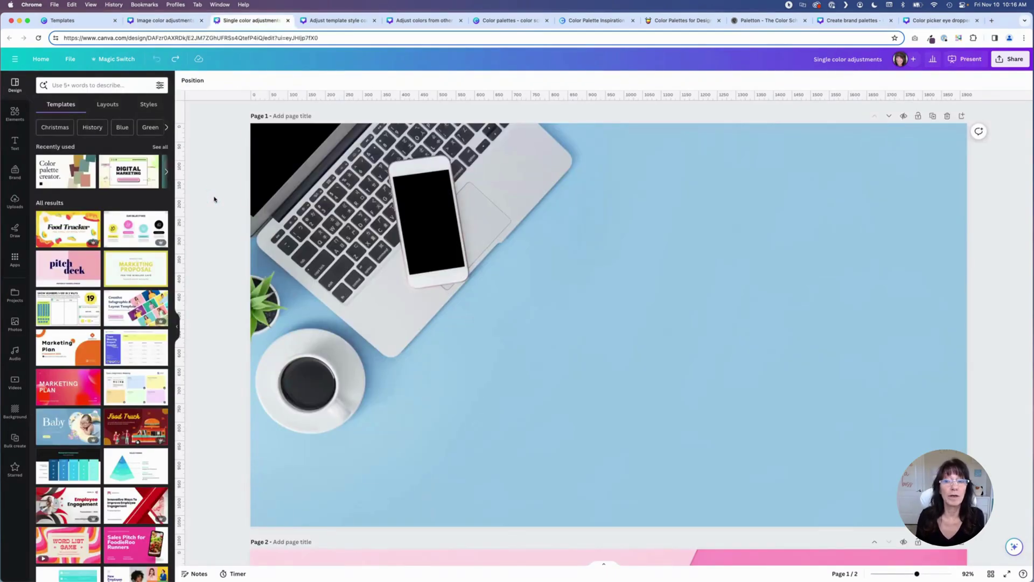
click(679, 300)
click(636, 237)
scroll(636, 237, down, 8)
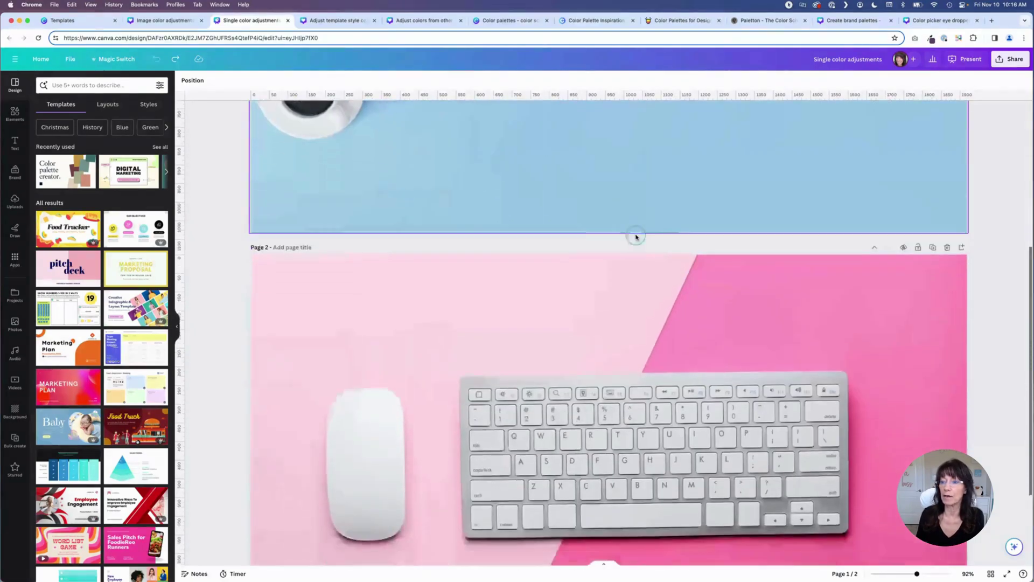
scroll(637, 235, up, 8)
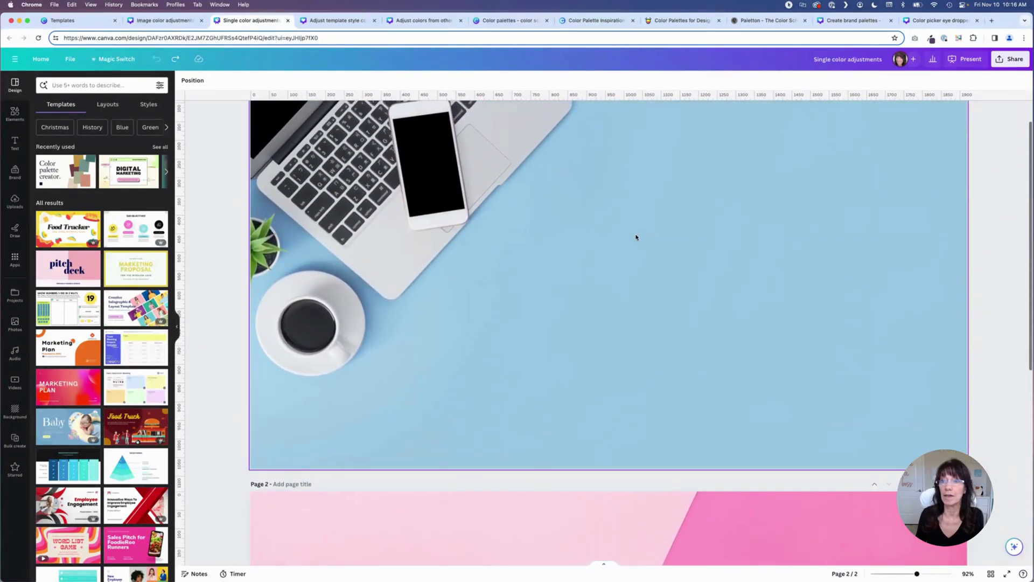
click(645, 242)
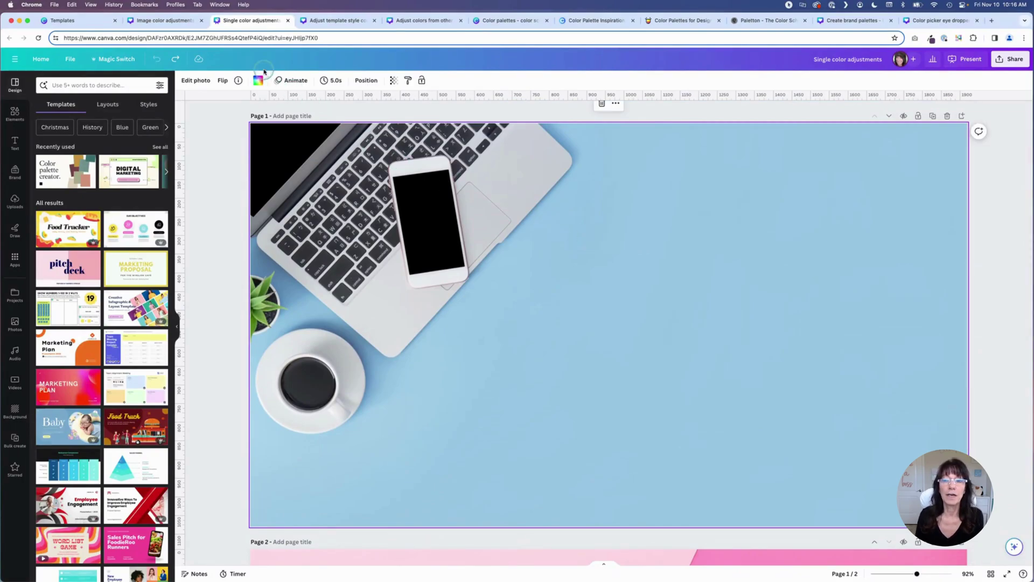
click(195, 81)
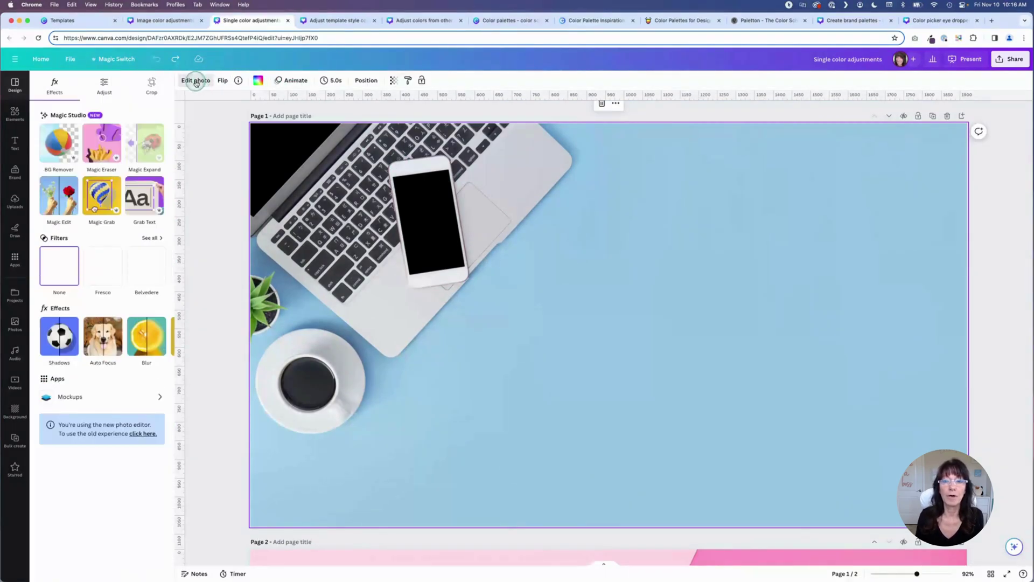
click(103, 86)
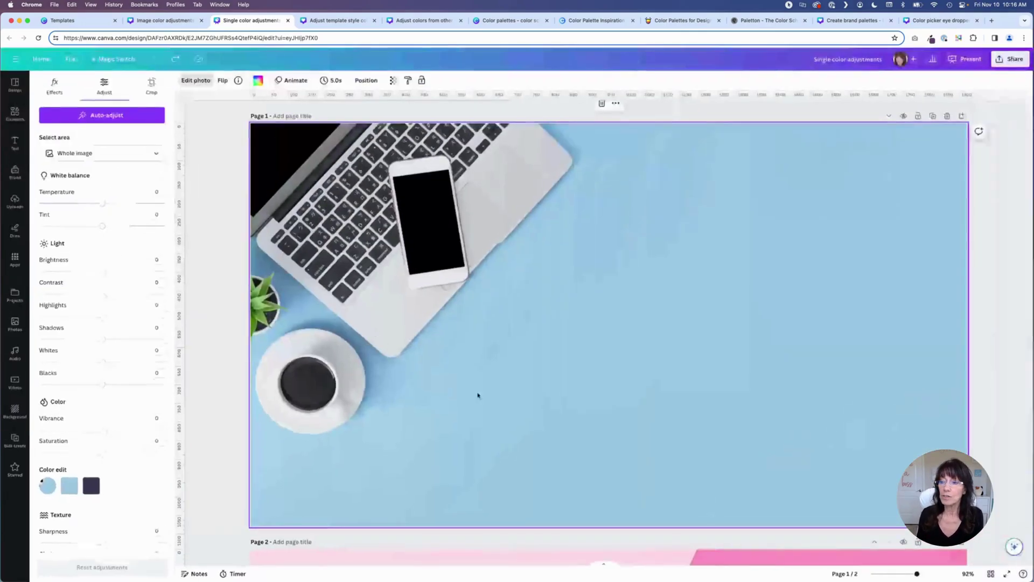
click(567, 348)
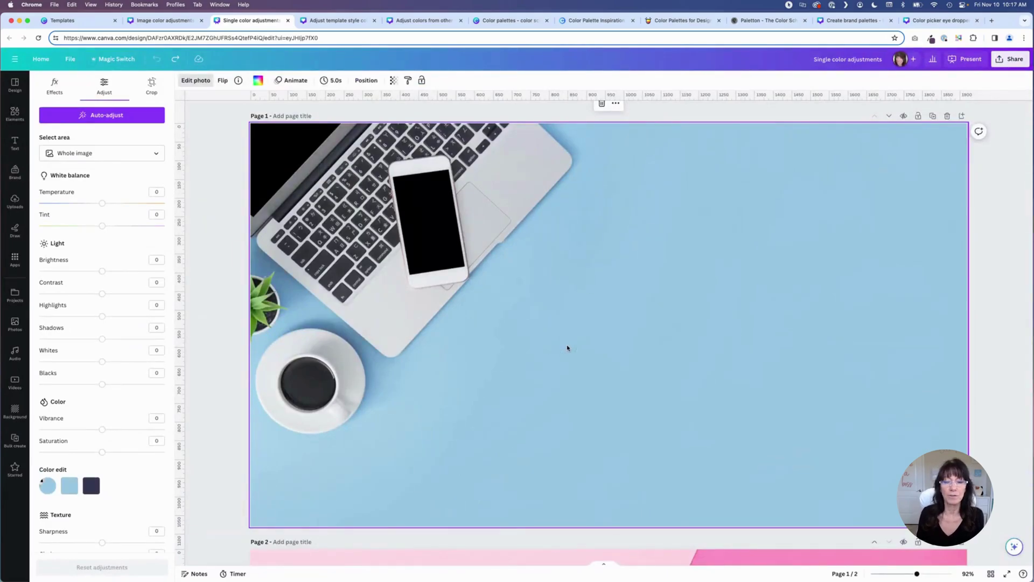
Step: Recolor the laptop photo's light blue backdrop to green by setting that color's hue to -49
click(70, 490)
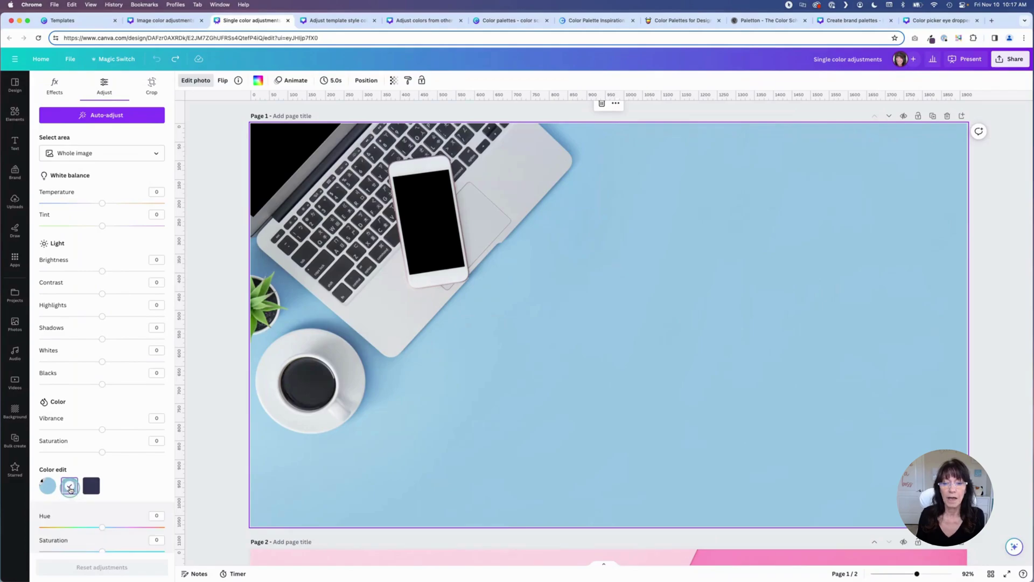
scroll(139, 455, down, 3)
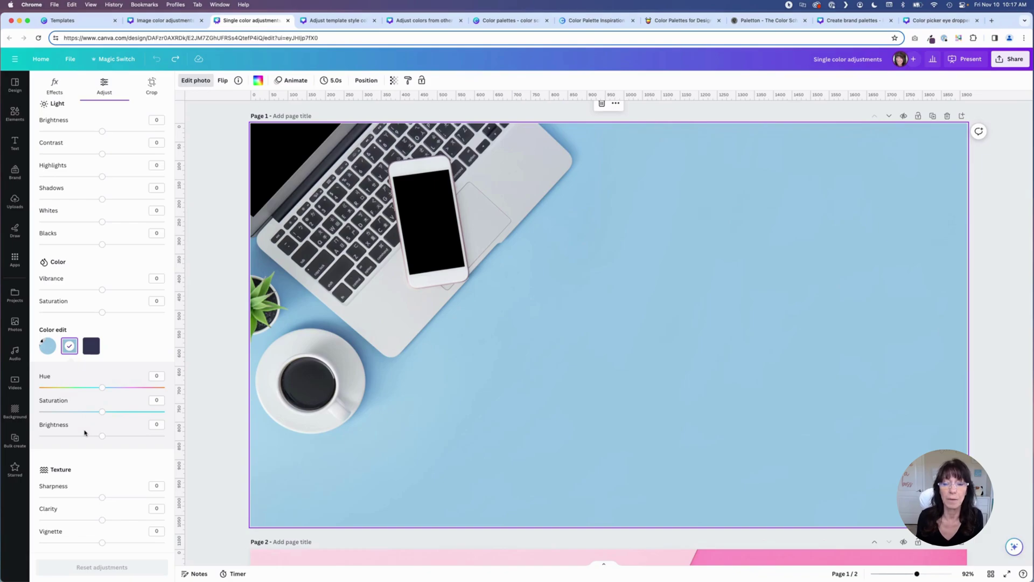
click(102, 388)
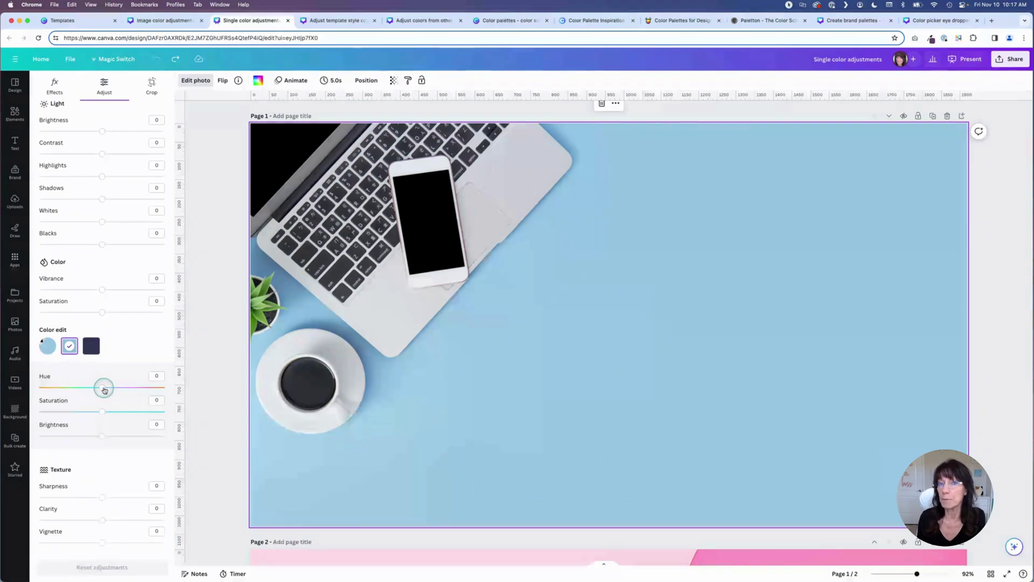
drag(101, 390, 71, 386)
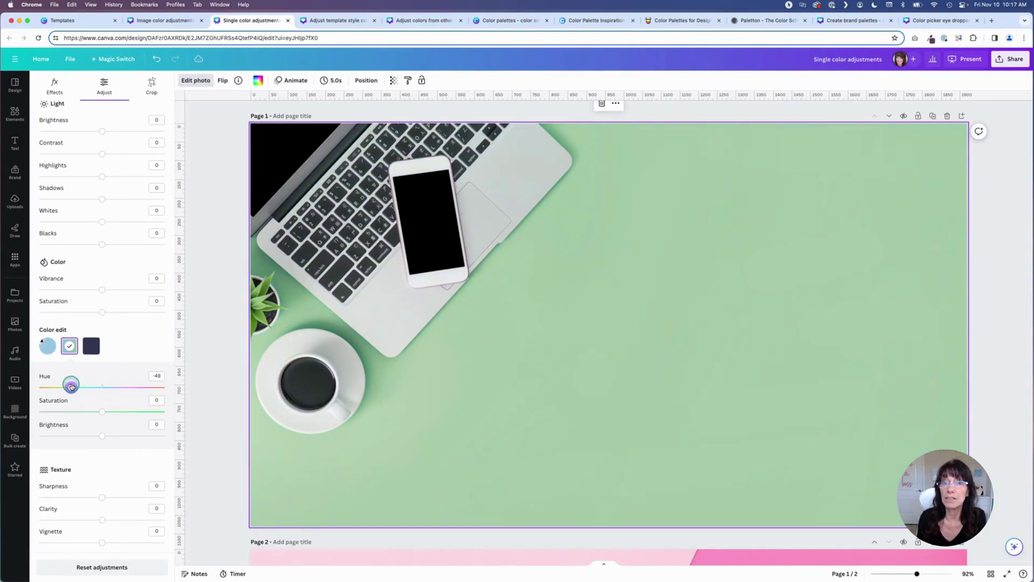
Step: Recolor the laptop photo's backdrop to pink by setting that color's hue to 59 and saturation to 25
drag(71, 386, 139, 394)
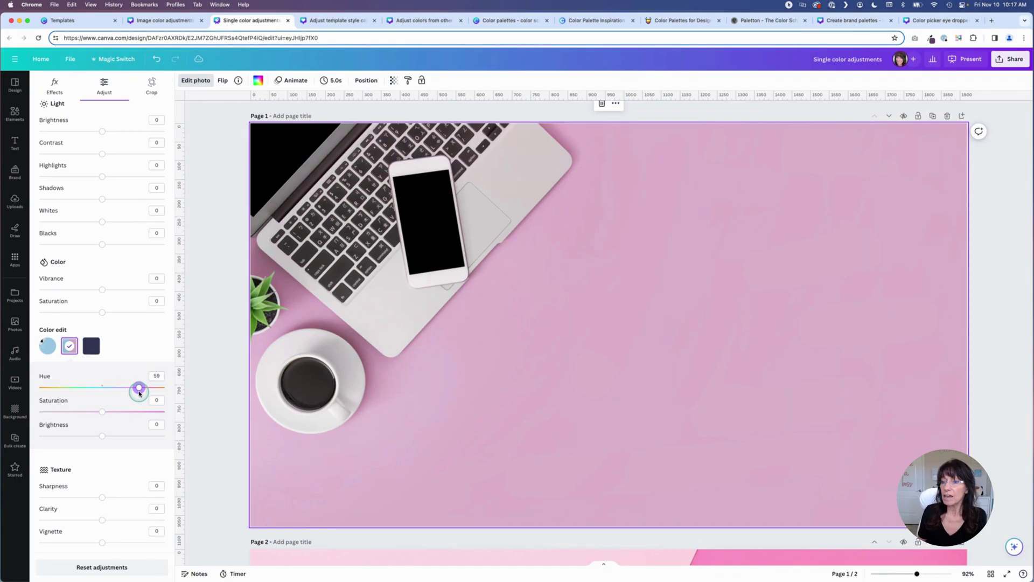
click(102, 412)
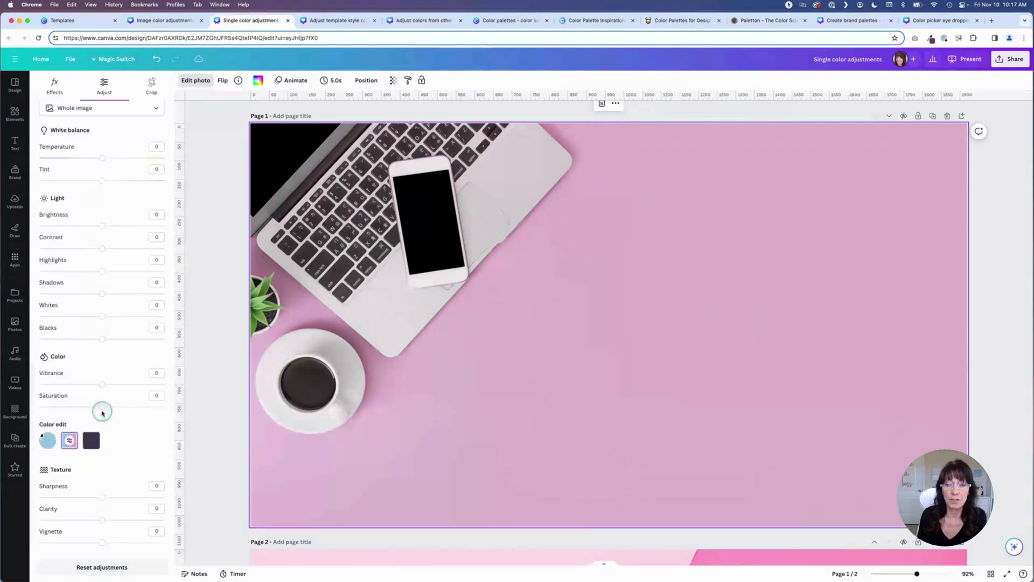
click(72, 440)
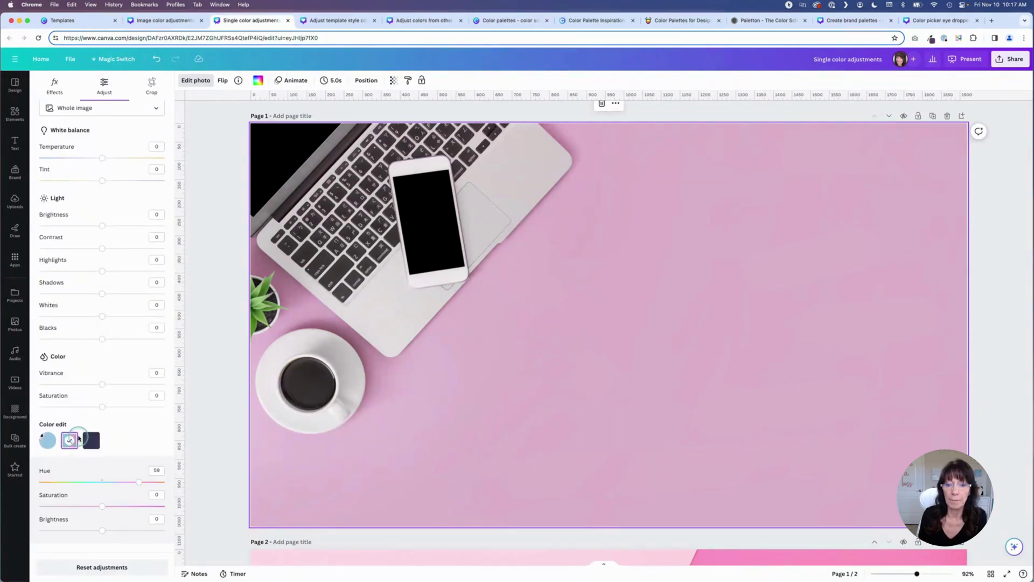
scroll(121, 491, down, 2)
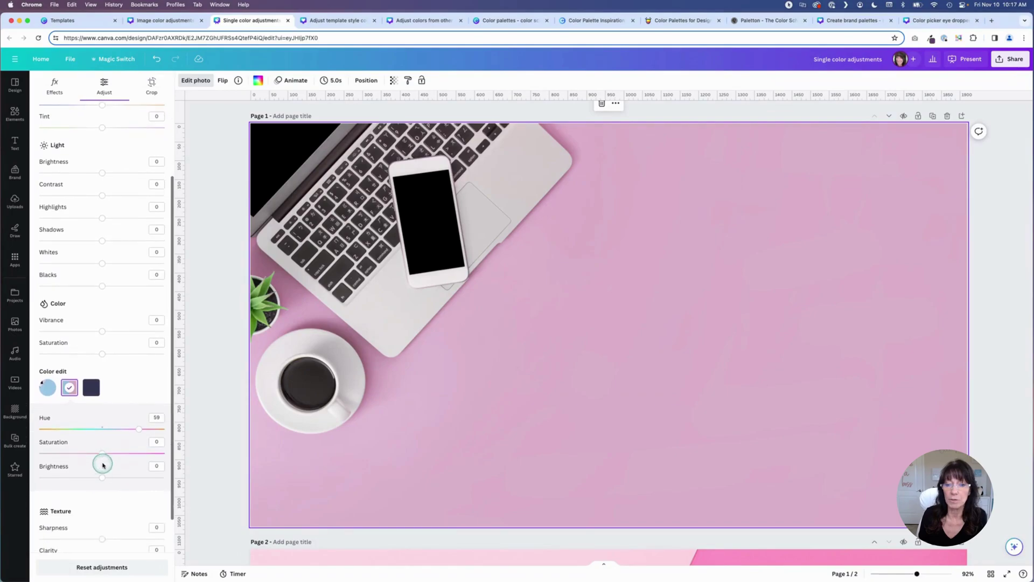
drag(101, 452, 118, 454)
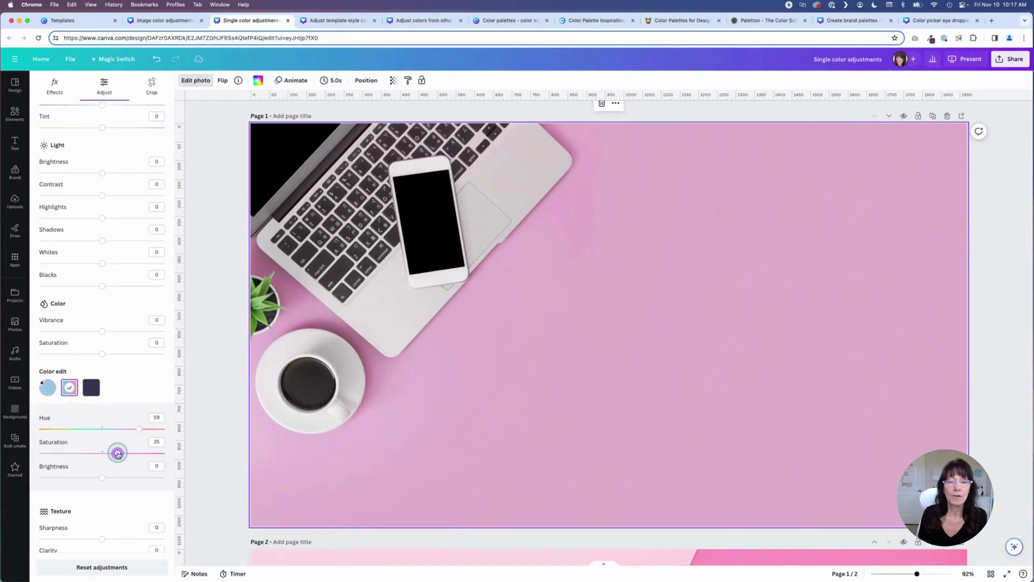
click(438, 446)
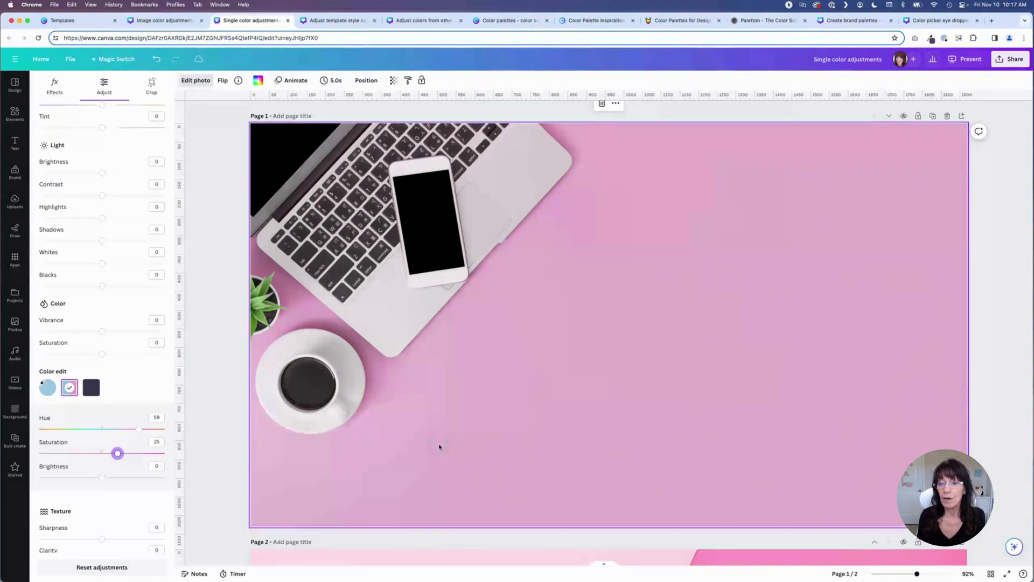
click(226, 431)
Step: Turn the pink in the page 2 mouse and keyboard photo blue by setting that color's hue to -56 and saturation to 20
scroll(220, 430, down, 8)
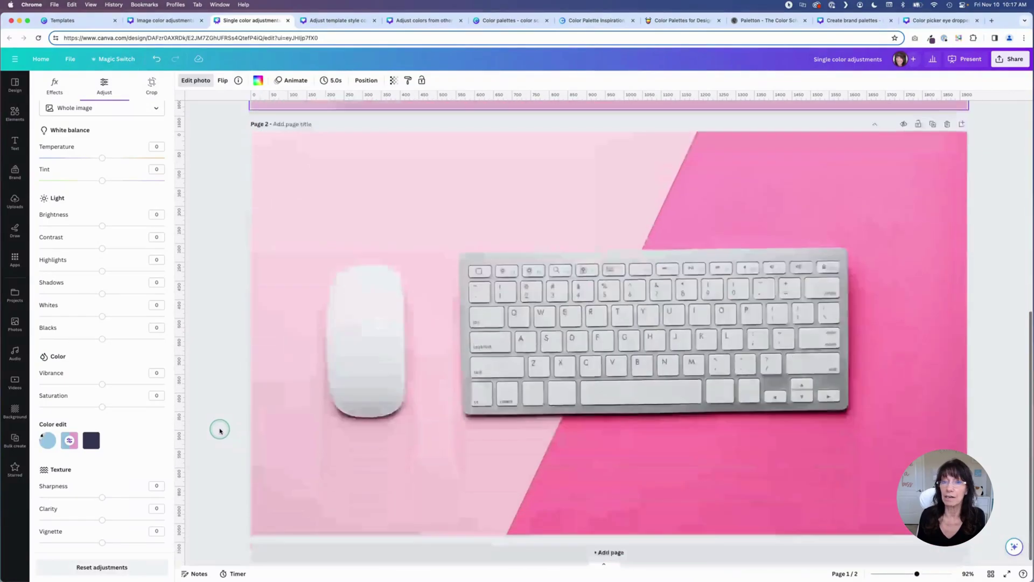
click(375, 264)
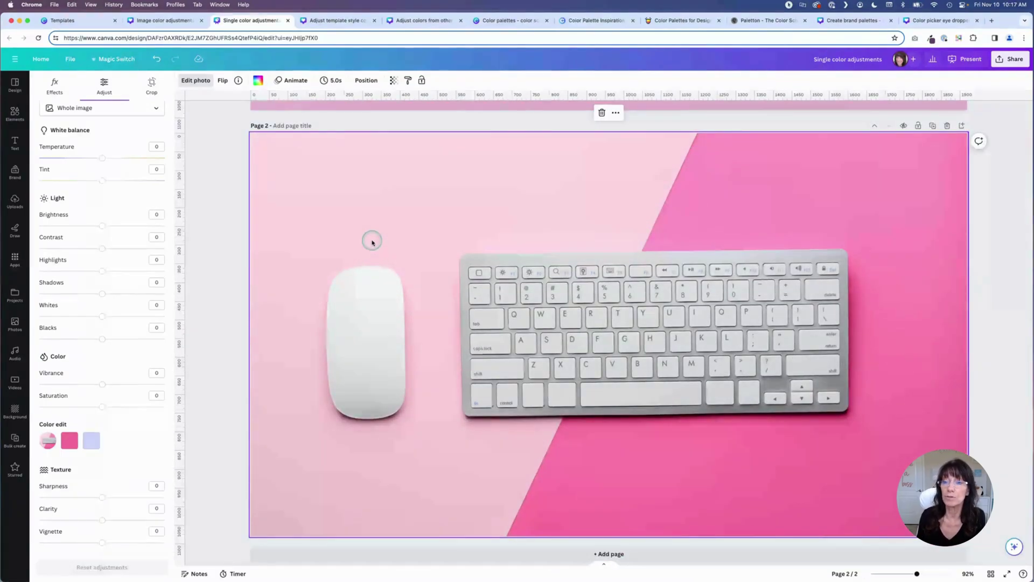
click(70, 442)
scroll(112, 434, down, 2)
scroll(113, 435, down, 3)
drag(102, 387, 115, 411)
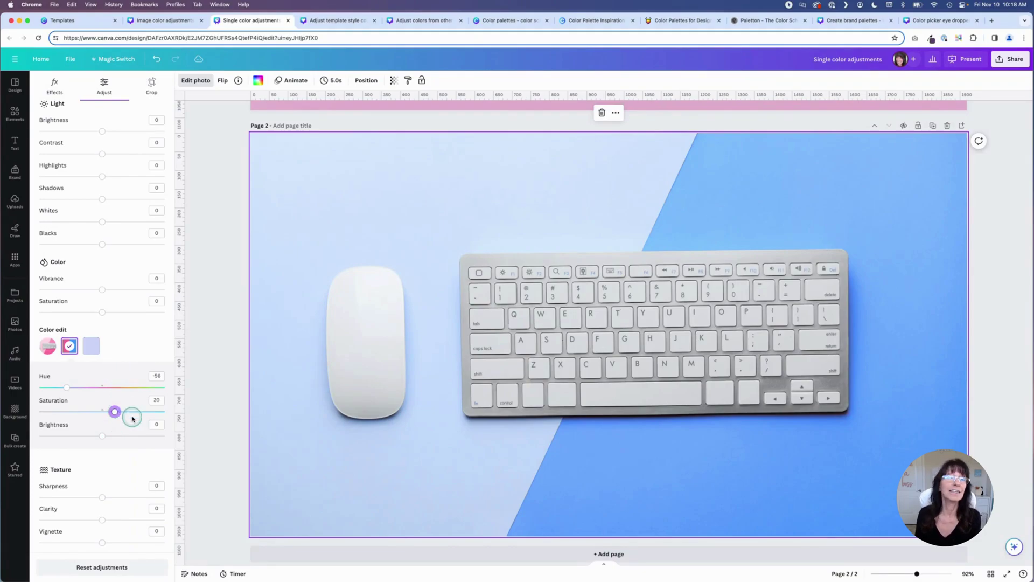
click(133, 418)
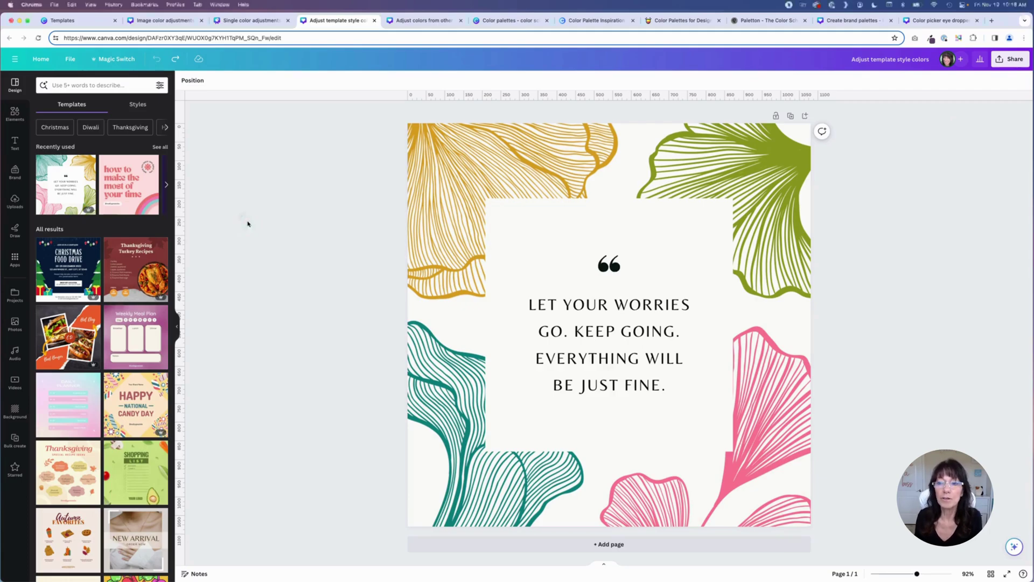
Step: Inspect the individually colored flower elements in the Adjust template style colors design by selecting each one, and clear the selection
click(256, 215)
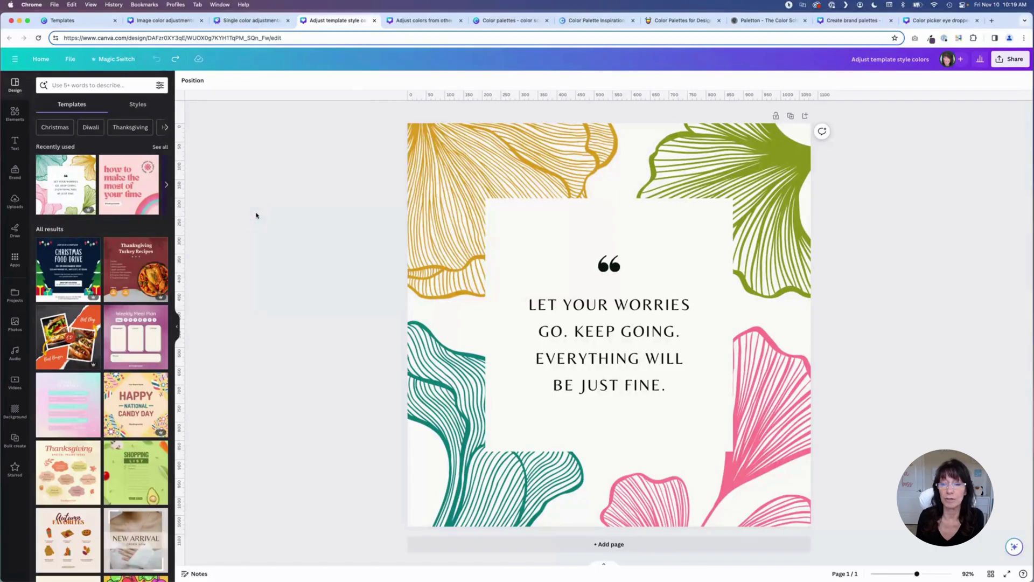
click(491, 154)
click(466, 407)
click(686, 469)
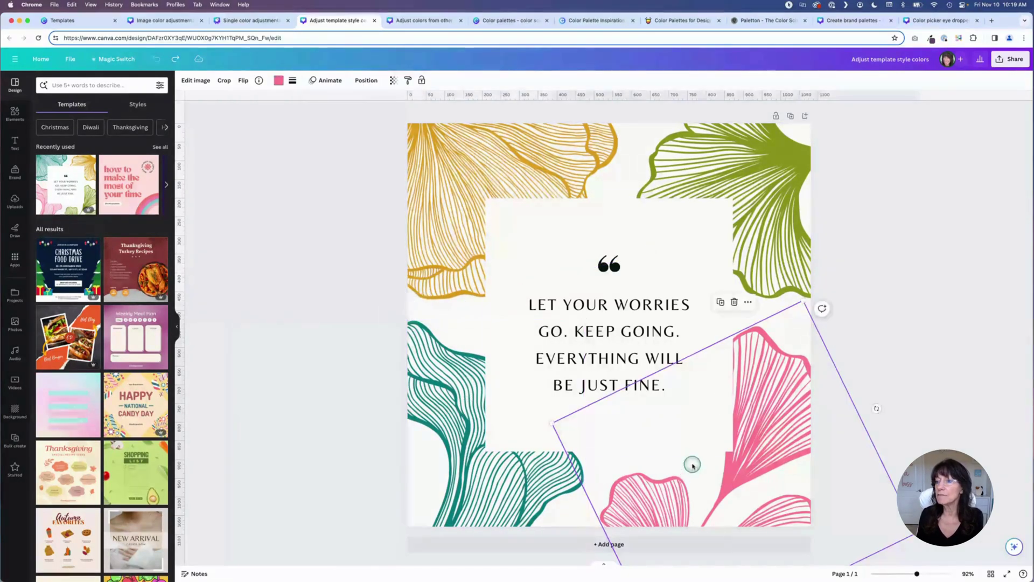
click(771, 205)
click(237, 254)
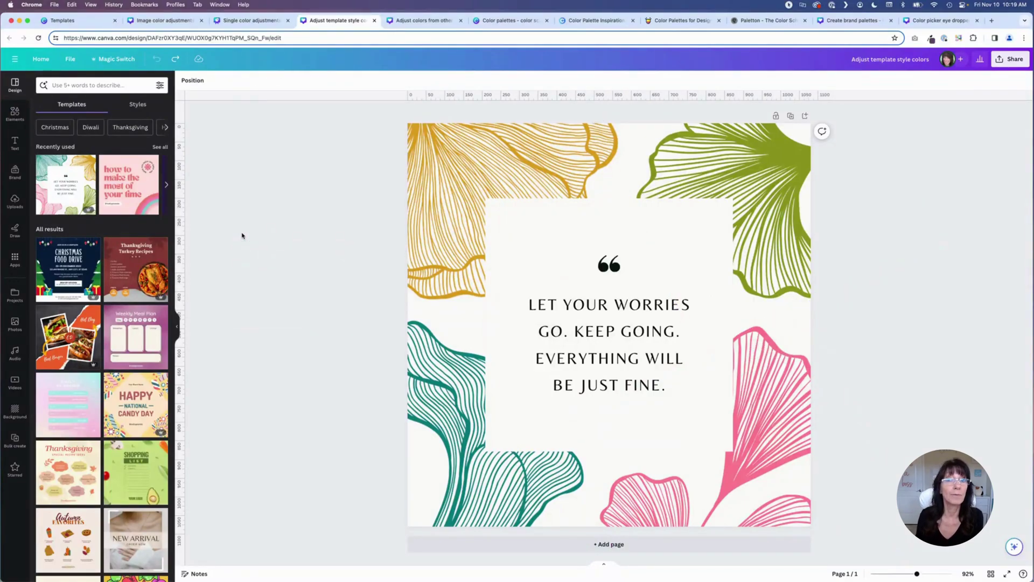
Step: Apply The Creative Kat brand palette to the quote design and shuffle its colors through several arrangements
click(136, 105)
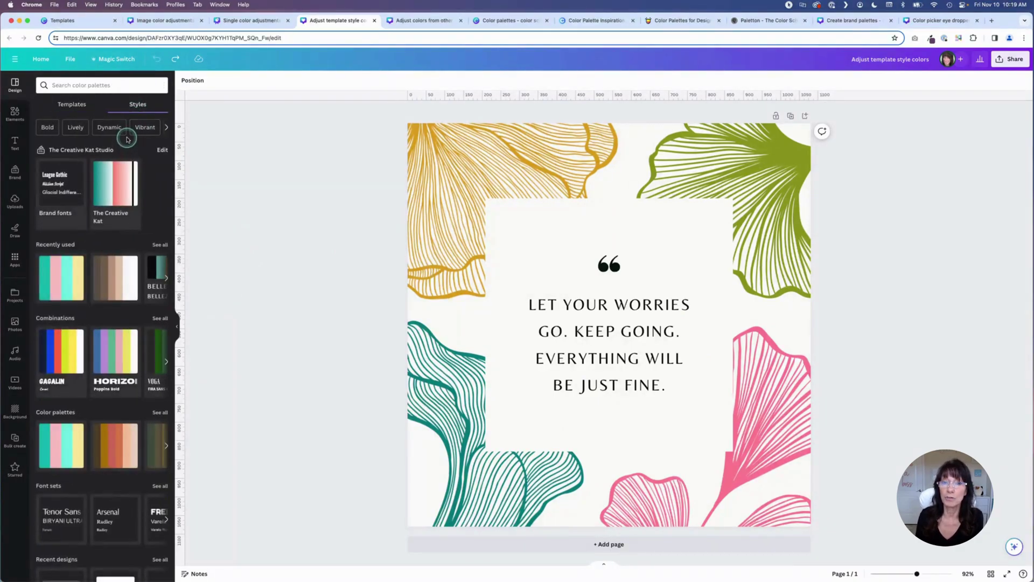
click(122, 185)
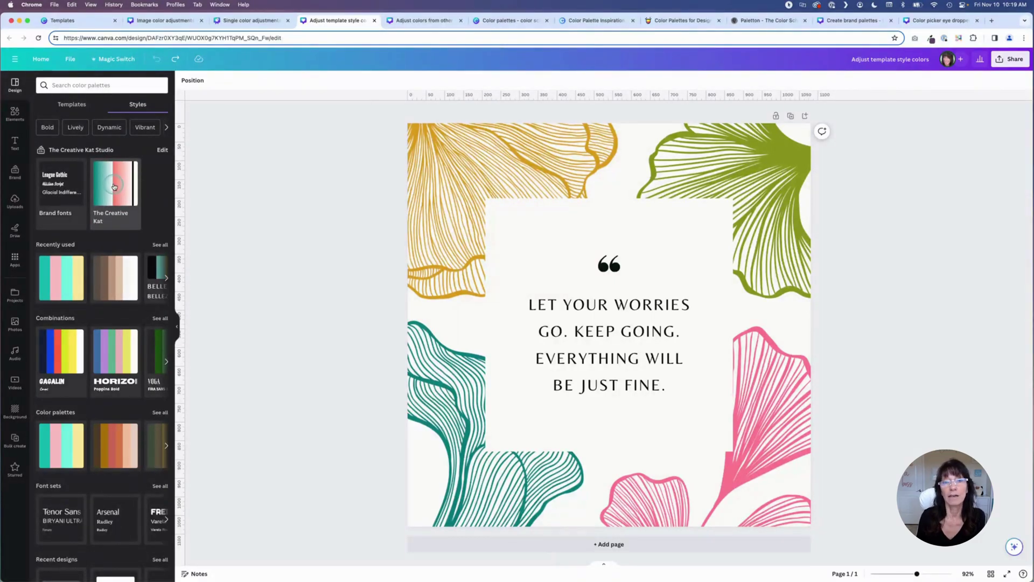
click(115, 188)
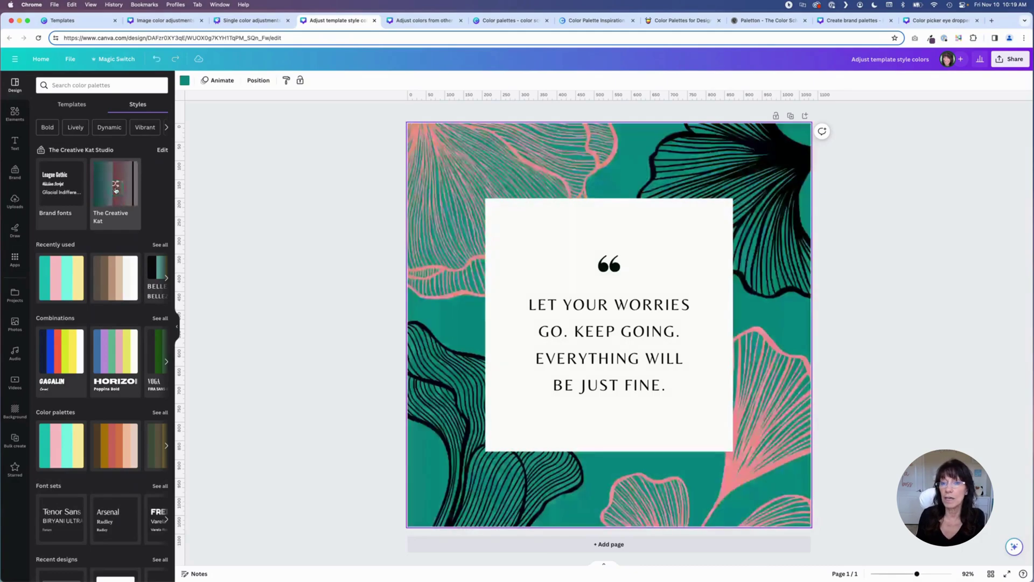
click(115, 187)
click(116, 187)
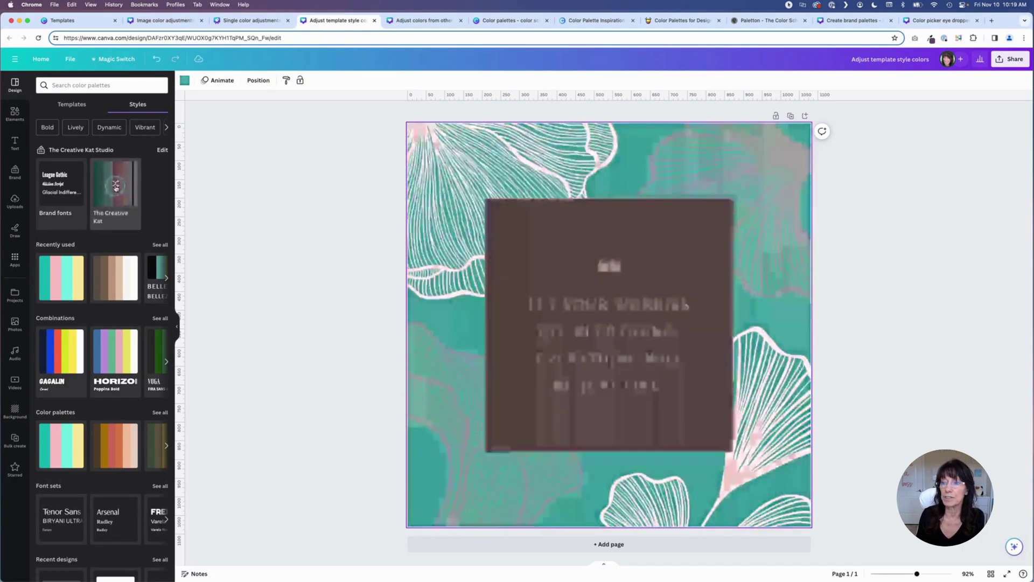
click(116, 187)
click(116, 187)
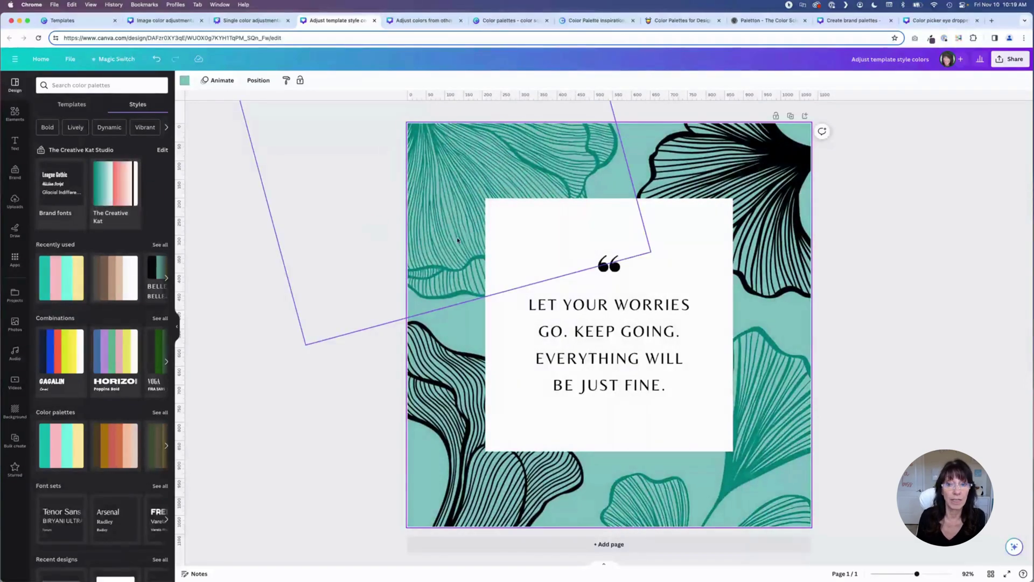
Step: Browse the full set of color and font combinations and return to the style overview
click(107, 267)
scroll(81, 272, down, 3)
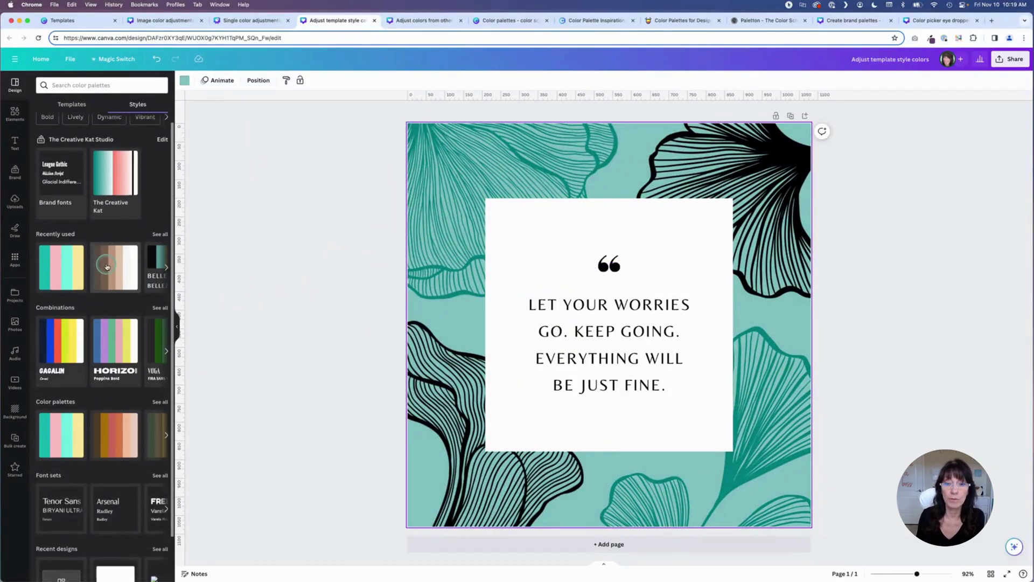
click(160, 256)
click(139, 248)
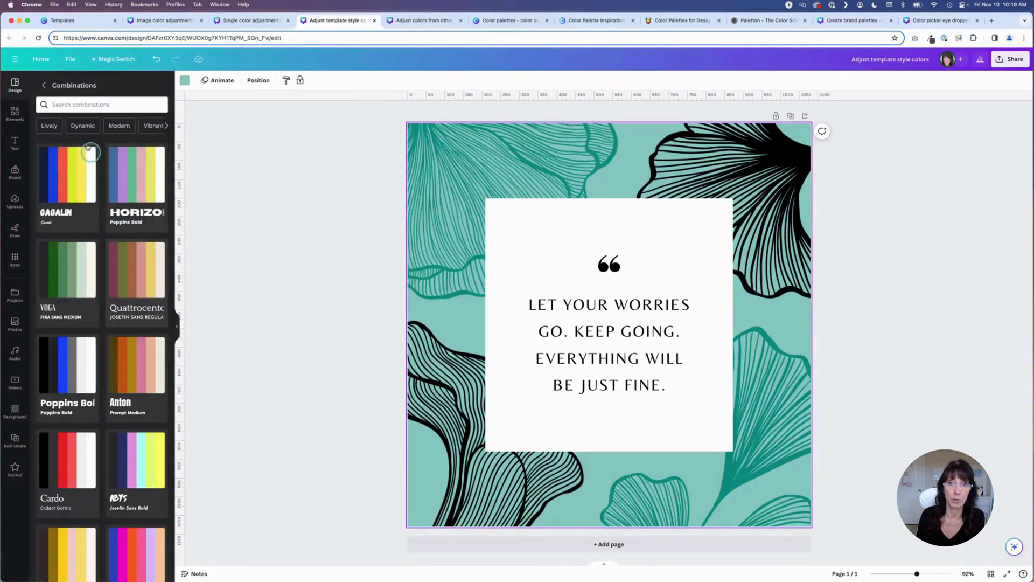
click(44, 85)
click(90, 337)
Step: Show all color palettes, apply the teal, pink, aqua and yellow palette to the quote design, and shuffle its colors several times
click(160, 351)
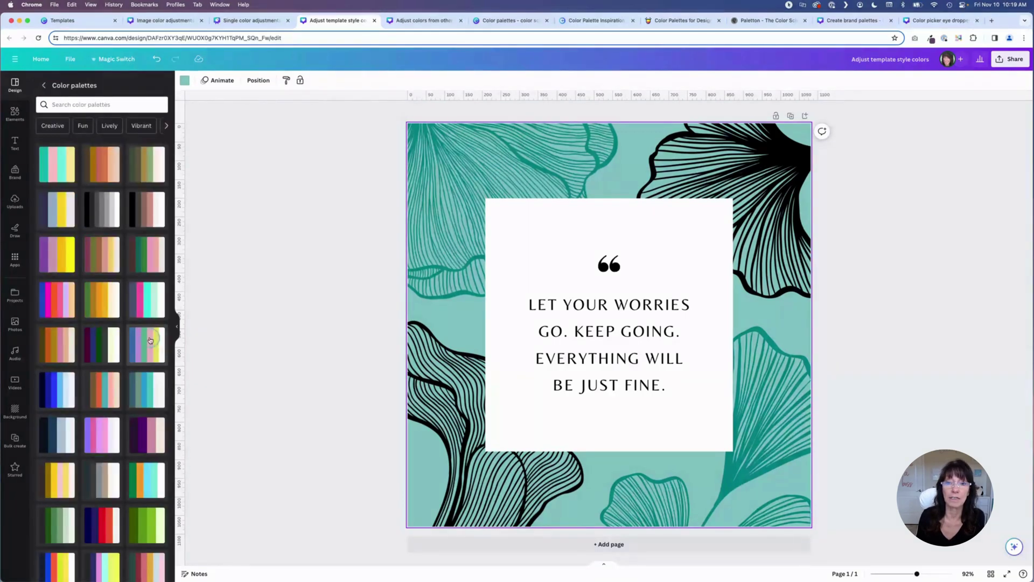
click(81, 342)
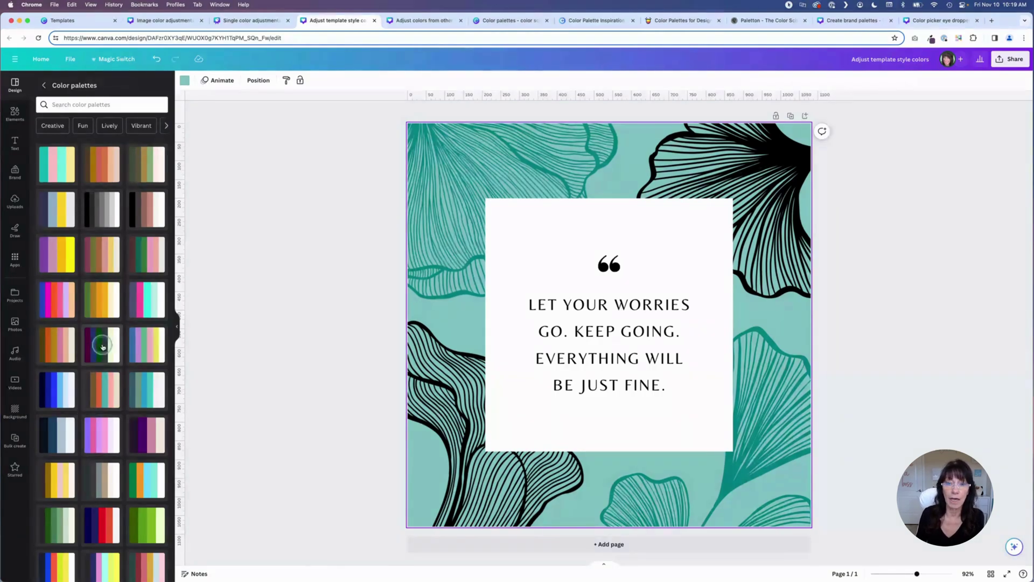
click(62, 172)
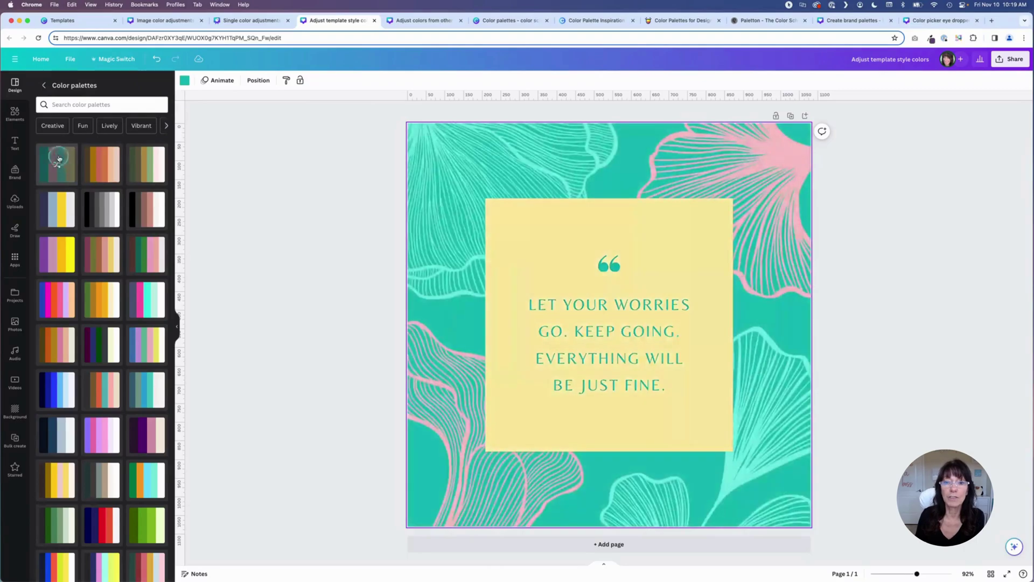
click(57, 167)
click(56, 166)
click(57, 166)
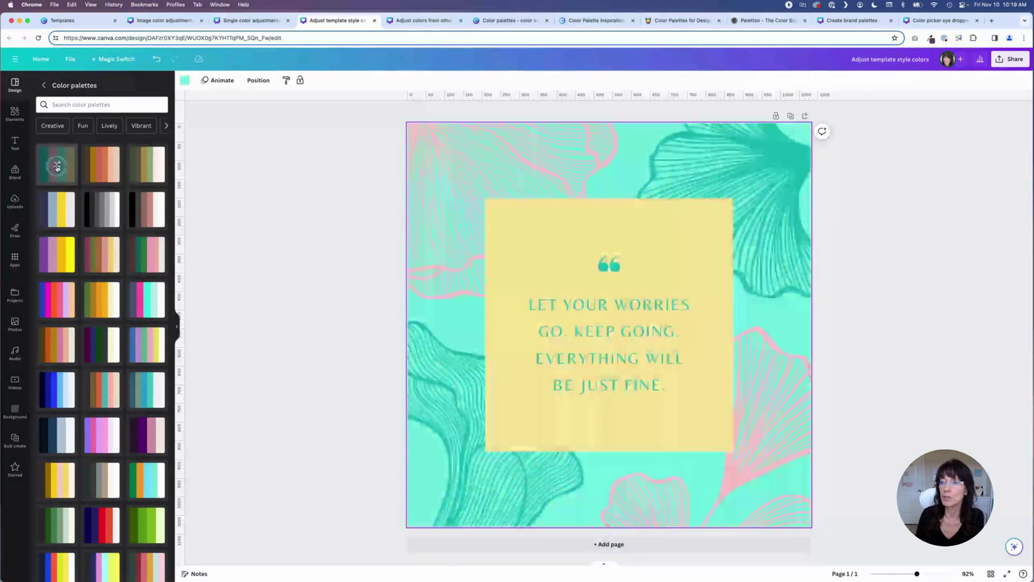
click(57, 167)
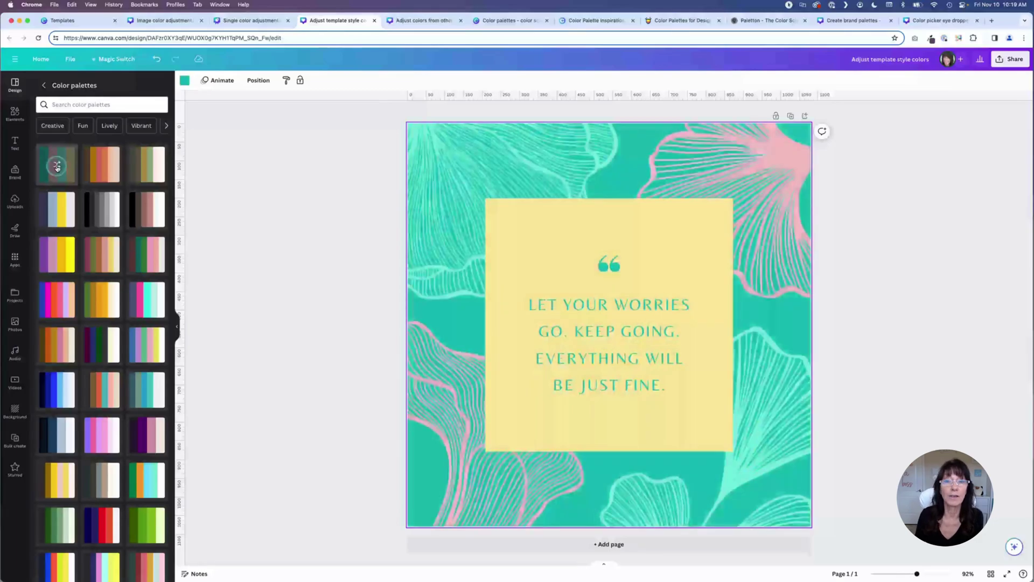
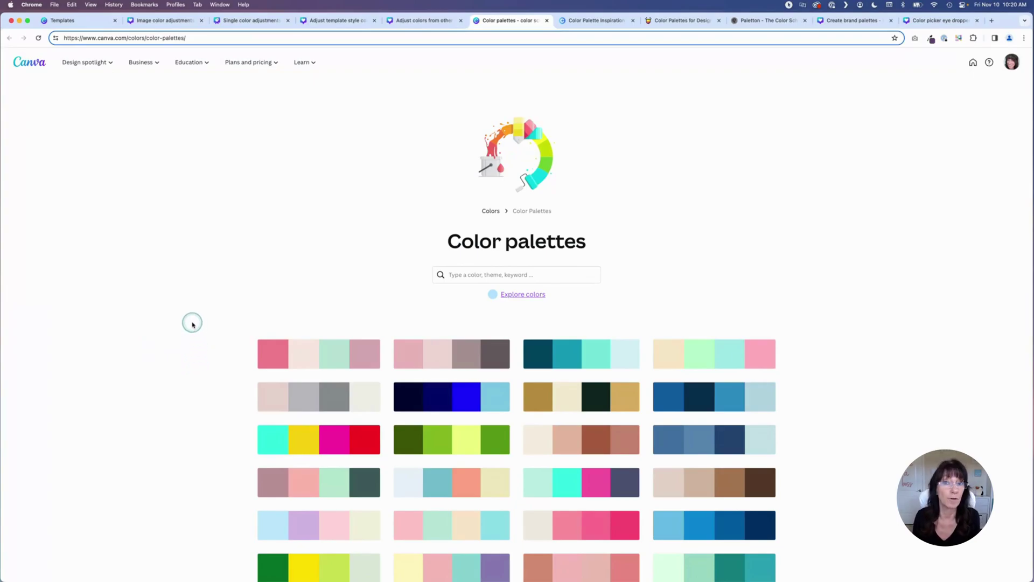
Step: Switch to ColorKit's palette inspiration page and open the five-color rust, tan, cream and green palette to view its hex codes
click(590, 20)
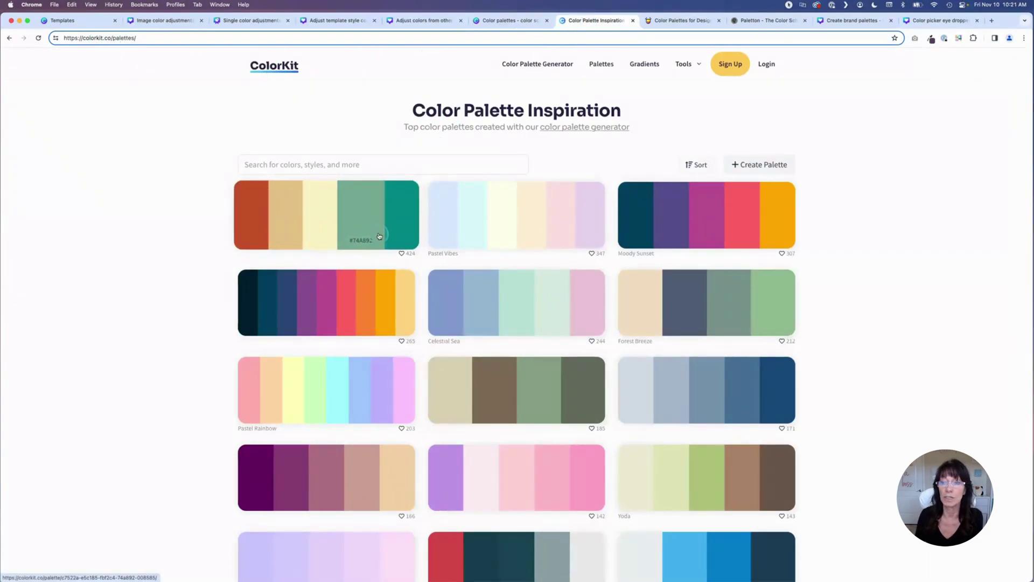
click(395, 220)
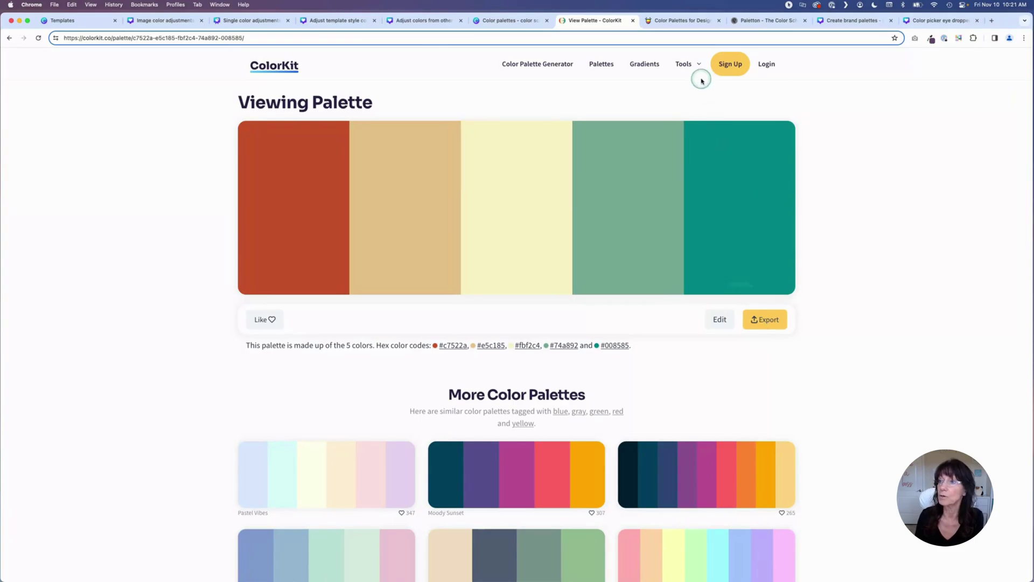
Step: Switch to Color Hunt and open the orange, yellow and green palette to view its color codes and image download option
click(683, 22)
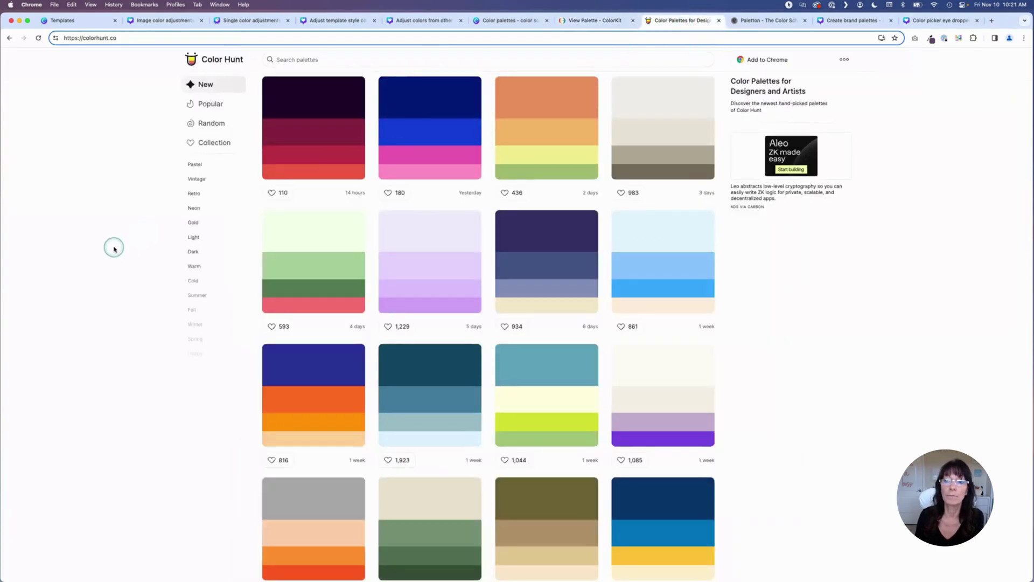
click(543, 107)
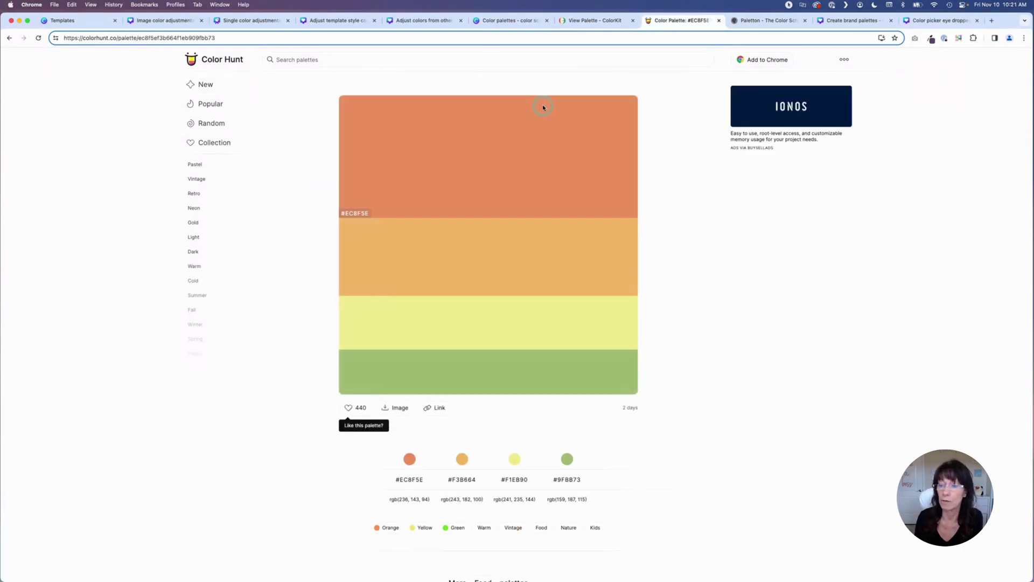
click(403, 409)
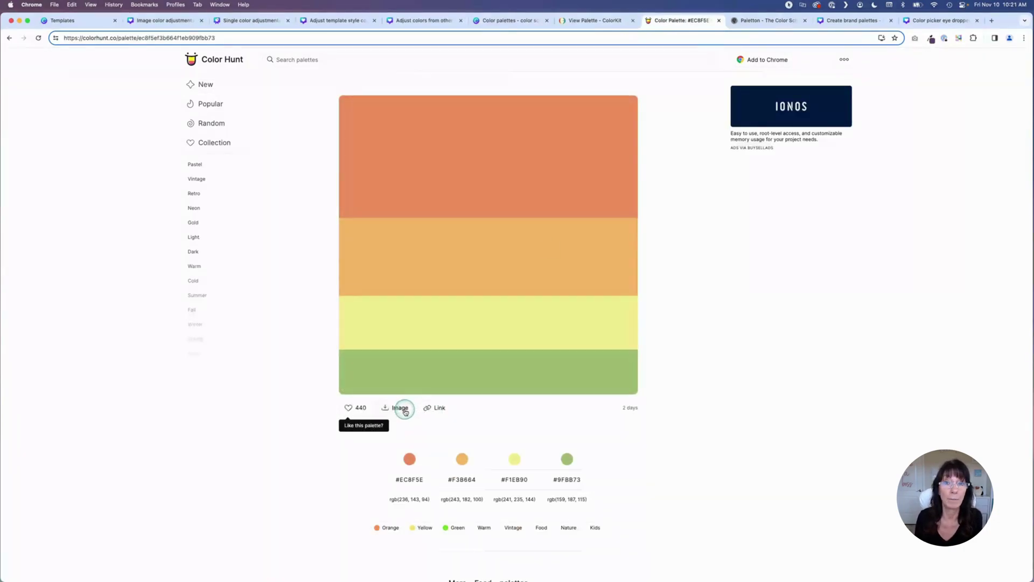
Step: Switch to Paletton, choose the monochromatic scheme, shift the base hue slightly on the color wheel, and inspect the shades' hex codes
click(764, 21)
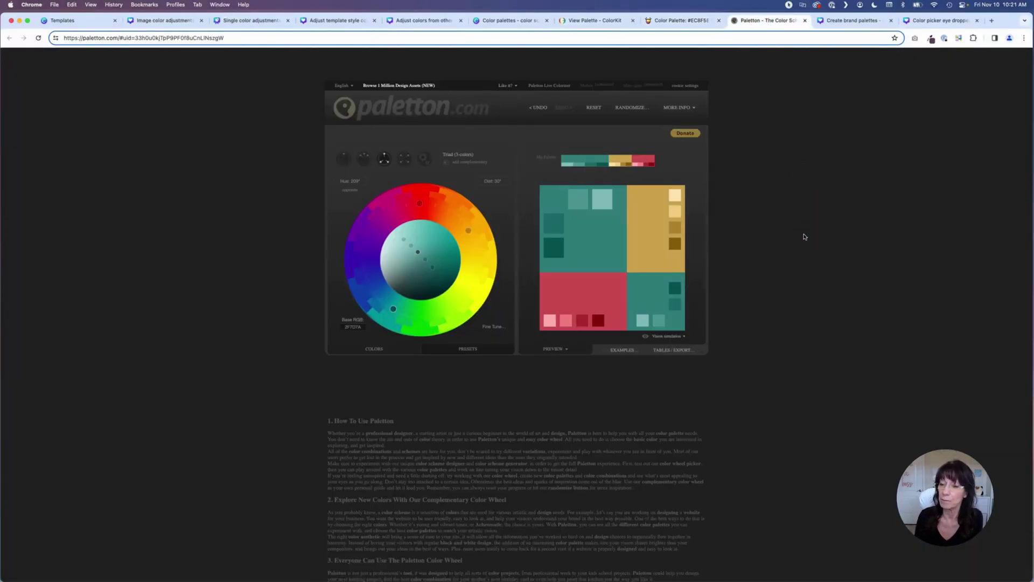
click(344, 157)
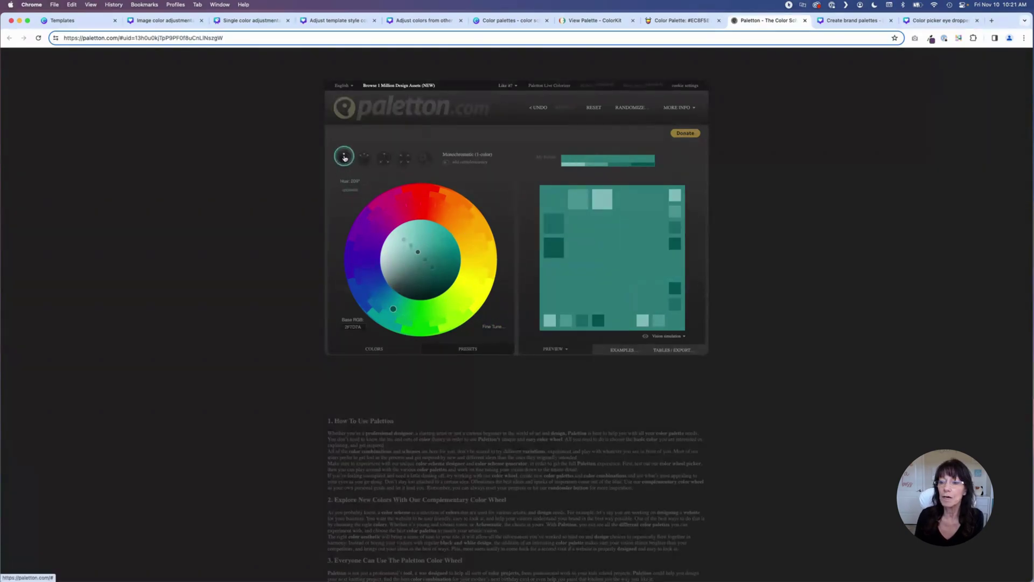
drag(393, 310, 383, 308)
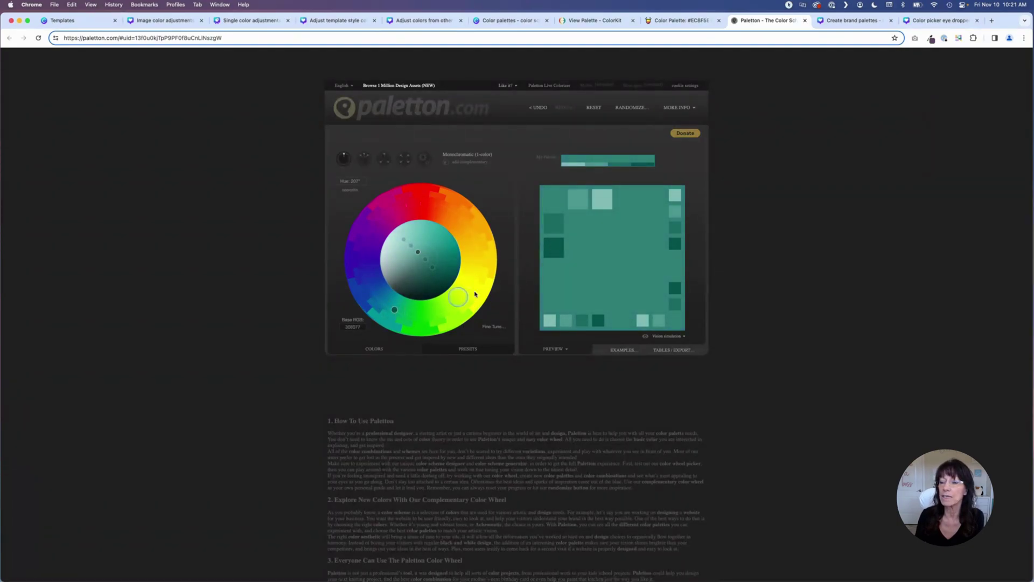
mouse_move(576, 200)
mouse_move(558, 229)
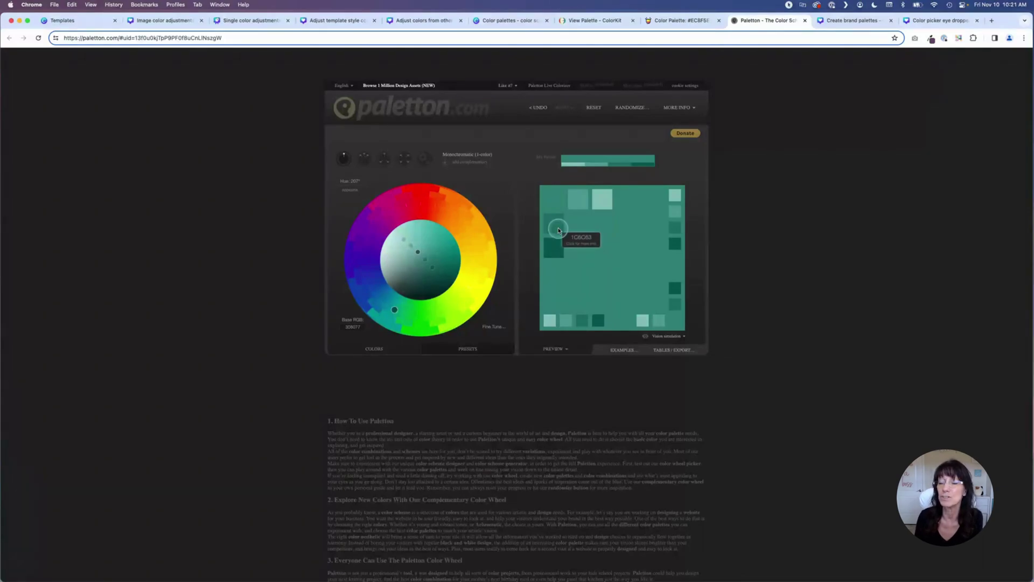
Step: Preview the teal base color in the adjacent three-color scheme and in the triad scheme
click(364, 161)
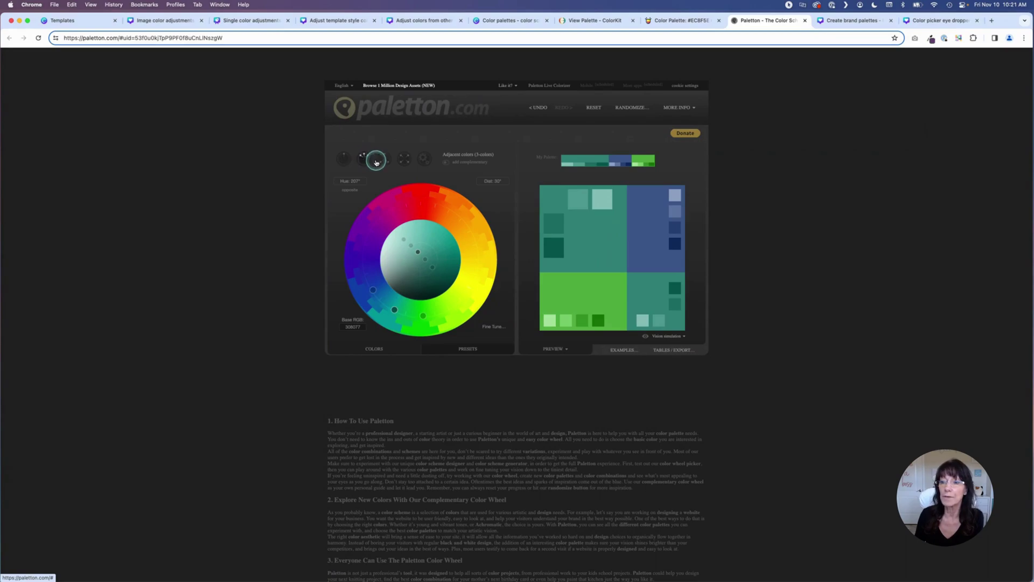
click(396, 161)
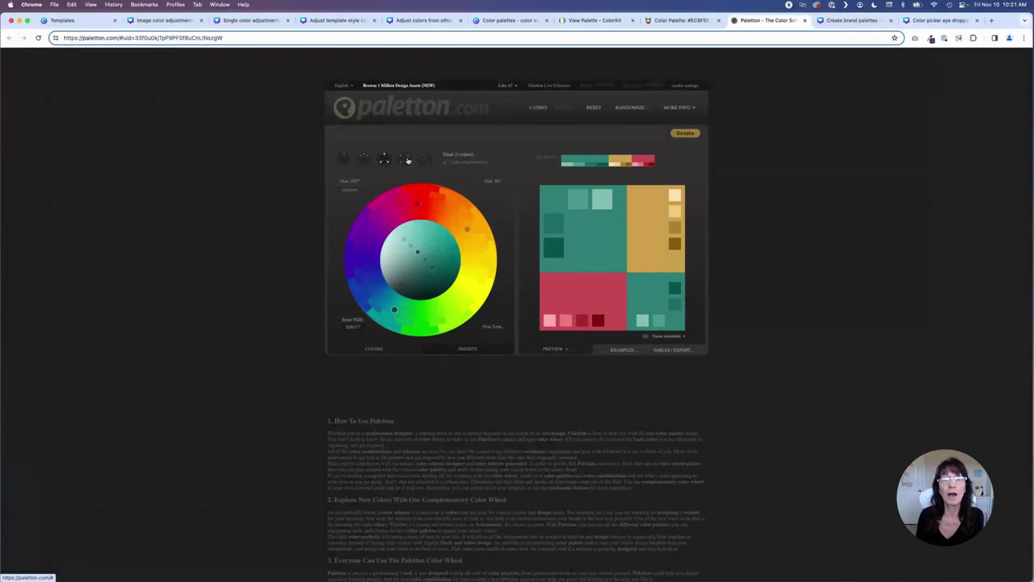
Step: Switch to the Canva productive to-do list design and add the uploaded green, mint, cream and peach palette image over the list's left side
click(339, 22)
click(415, 24)
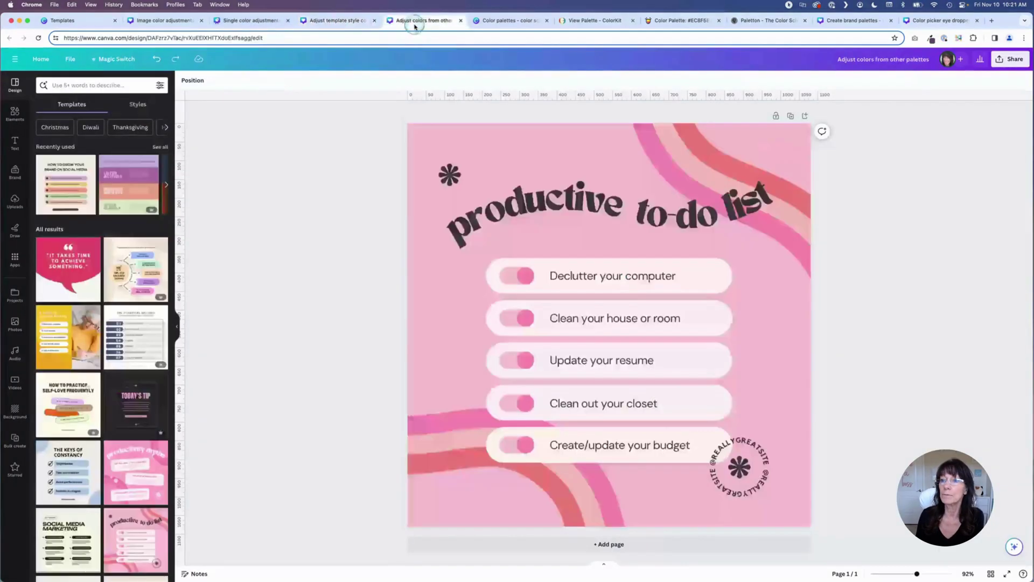
click(15, 201)
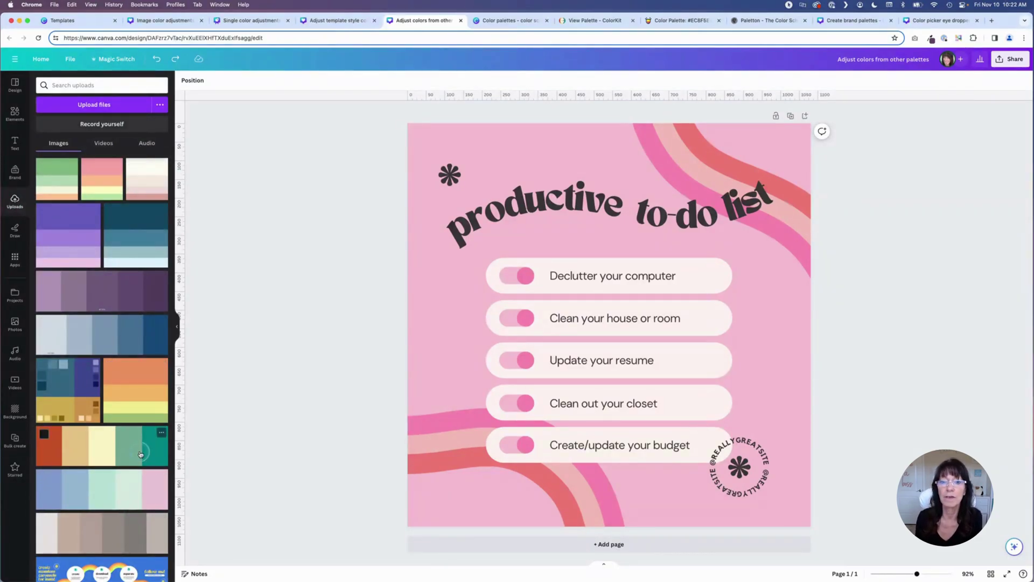
click(57, 176)
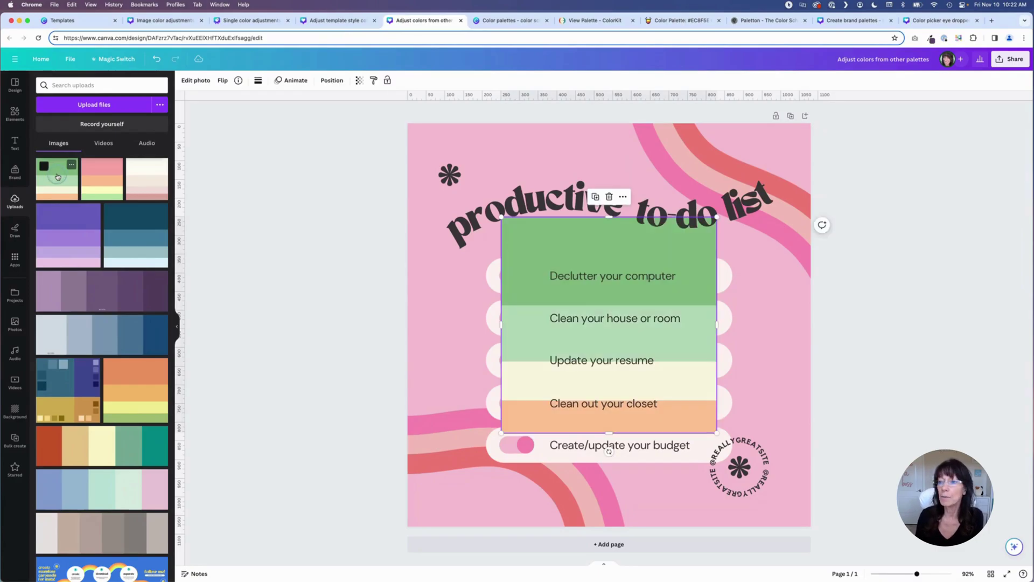
drag(548, 237, 464, 235)
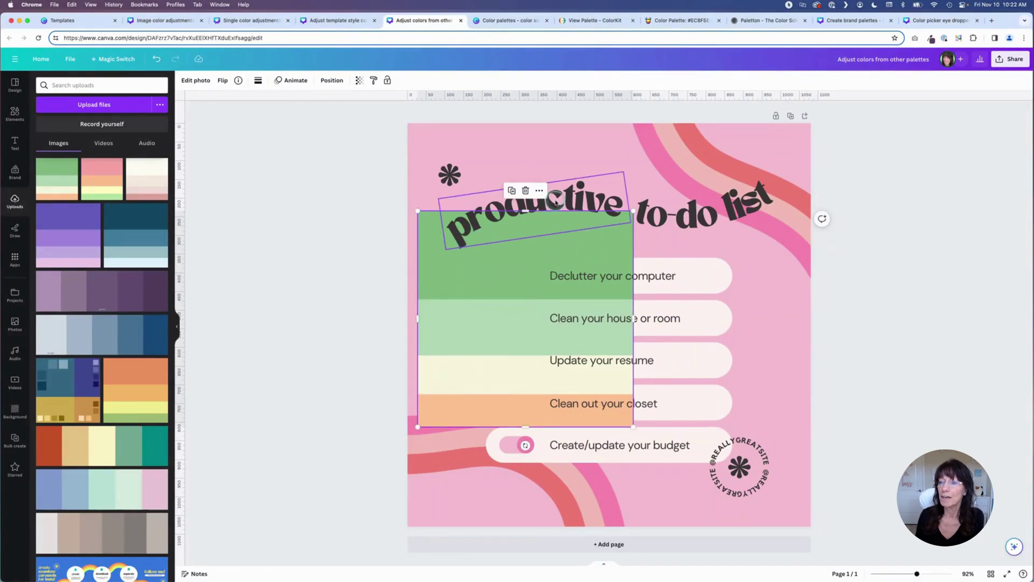
Step: Apply the green, cream and peach palette image's colors to the to-do list page
click(540, 192)
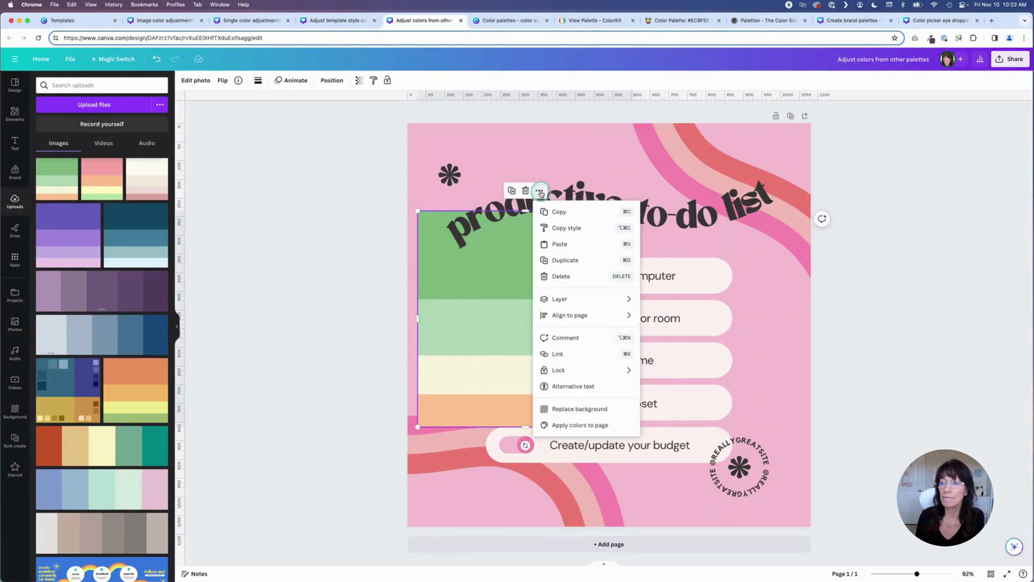
click(594, 426)
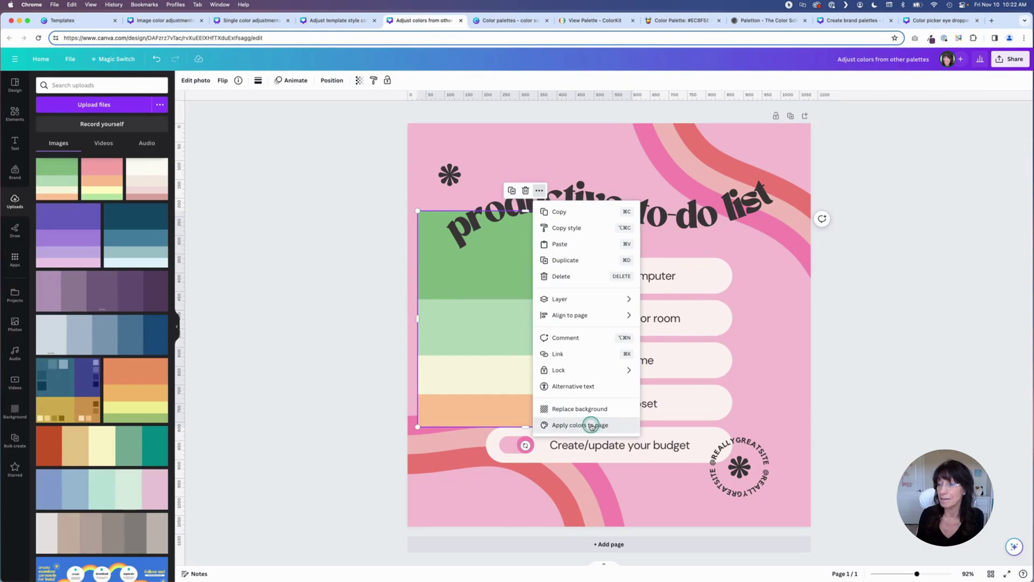
click(593, 426)
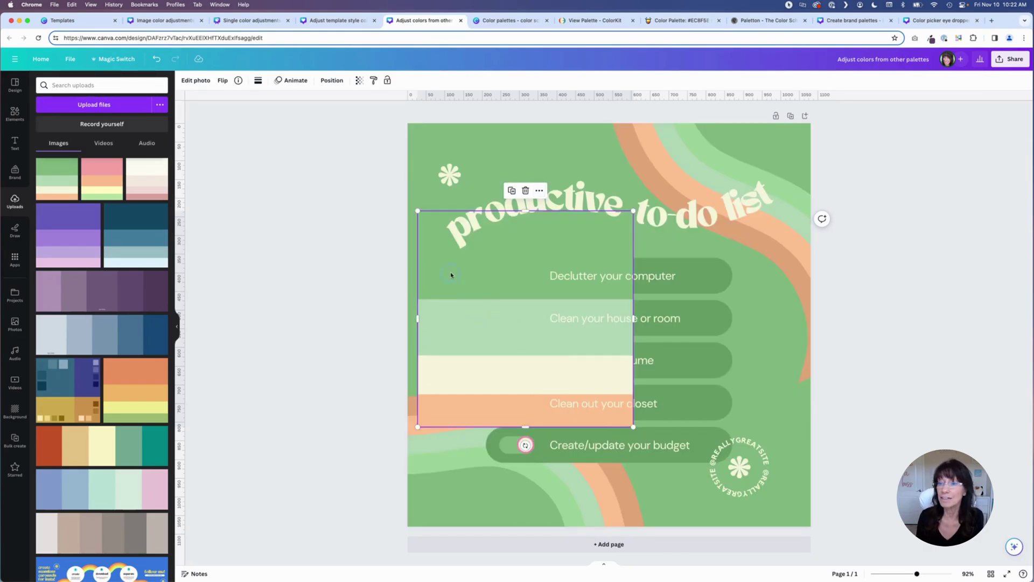
Step: Move the green palette image slightly upward, reapply its colors to the page twice in new arrangements, and delete the image
drag(455, 280, 448, 249)
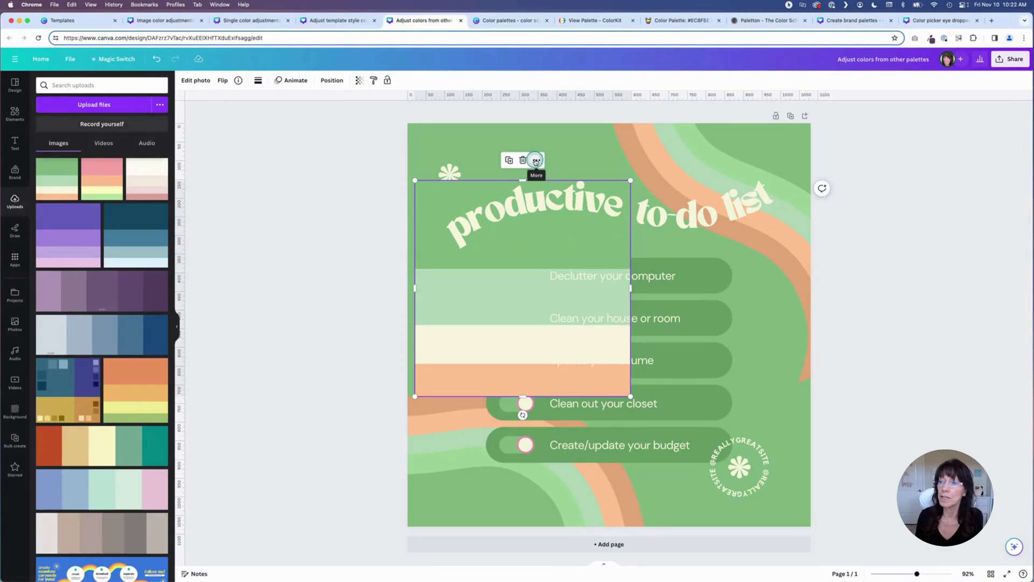
click(536, 161)
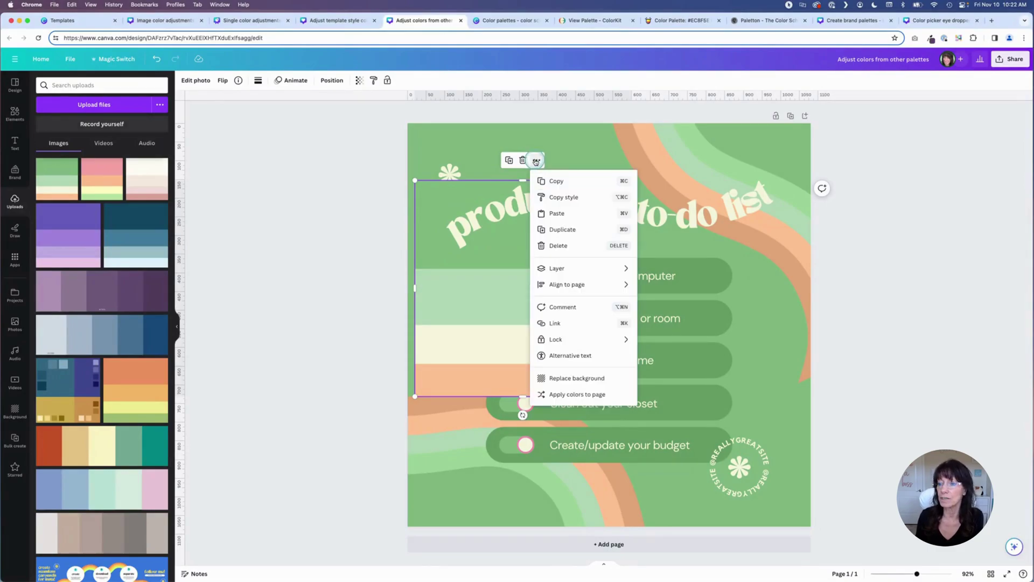
click(581, 399)
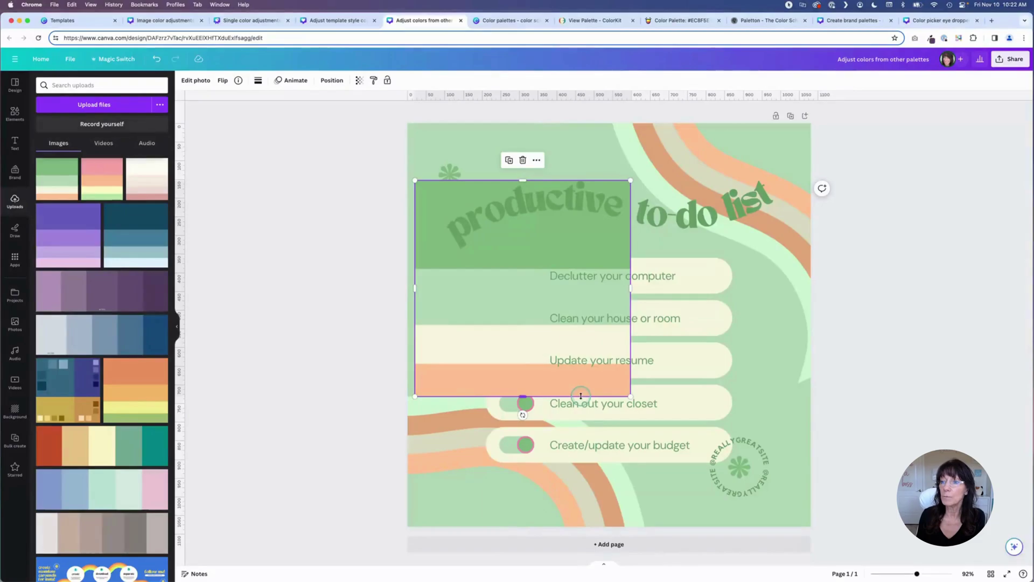
click(540, 164)
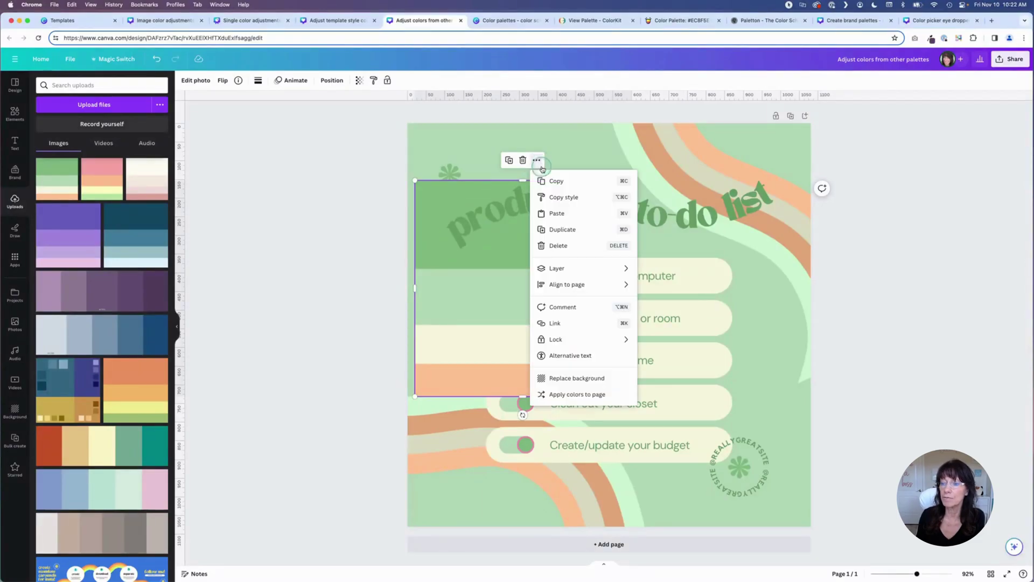
click(575, 394)
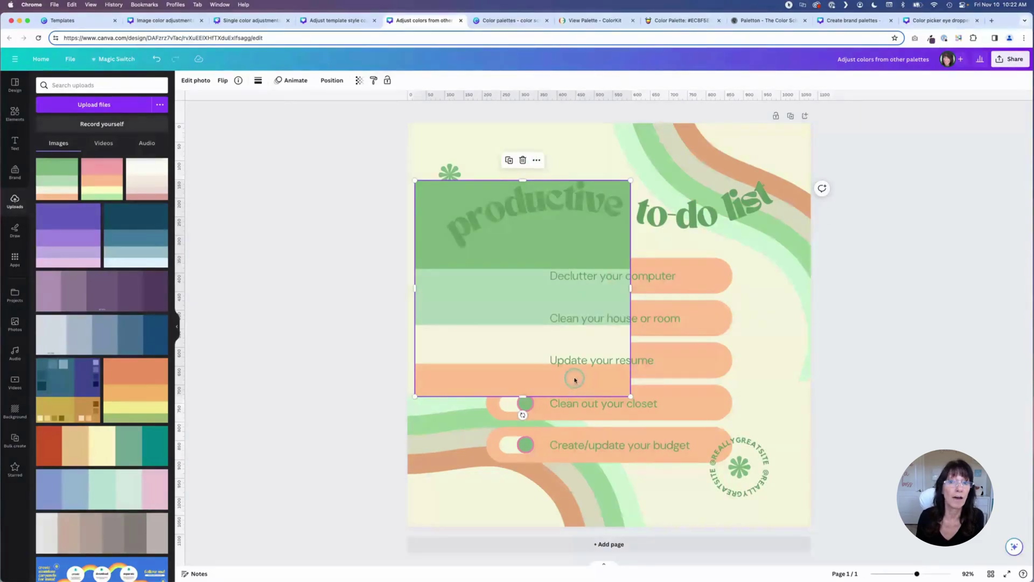
click(523, 160)
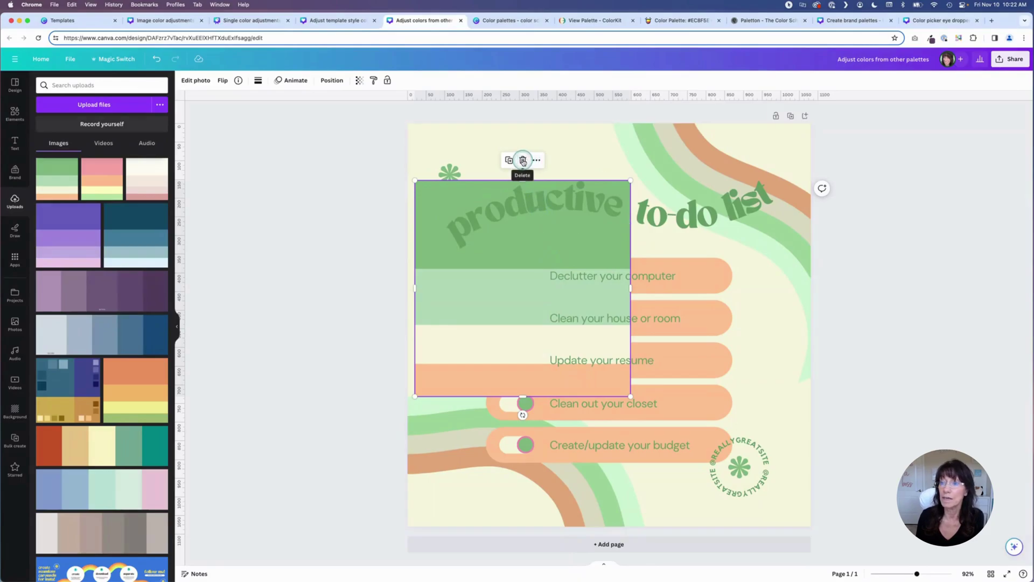
Step: Add the uploaded purple, lilac and pink palette image to the to-do list design and apply its colors to the page twice
click(62, 227)
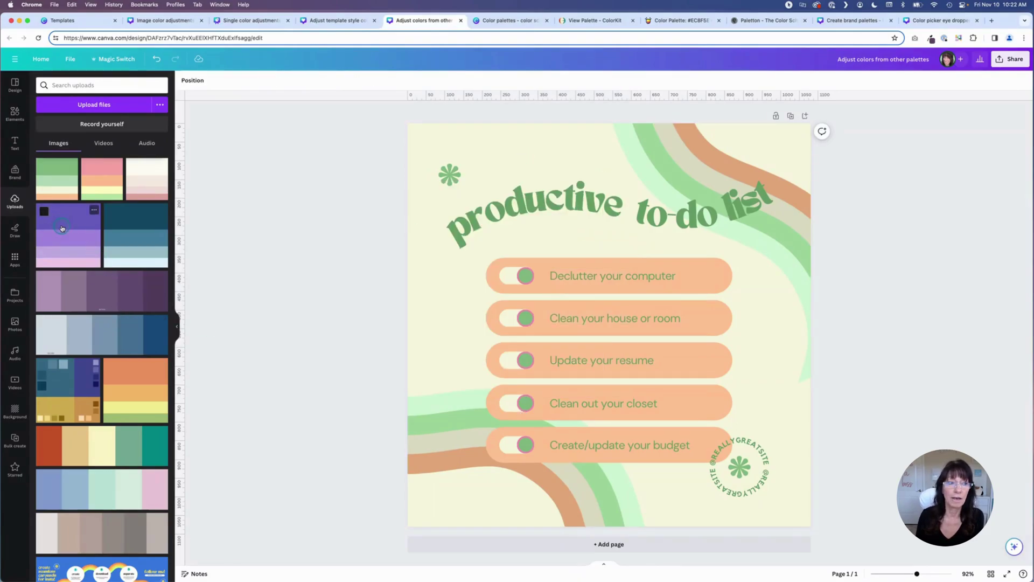
drag(557, 238, 492, 235)
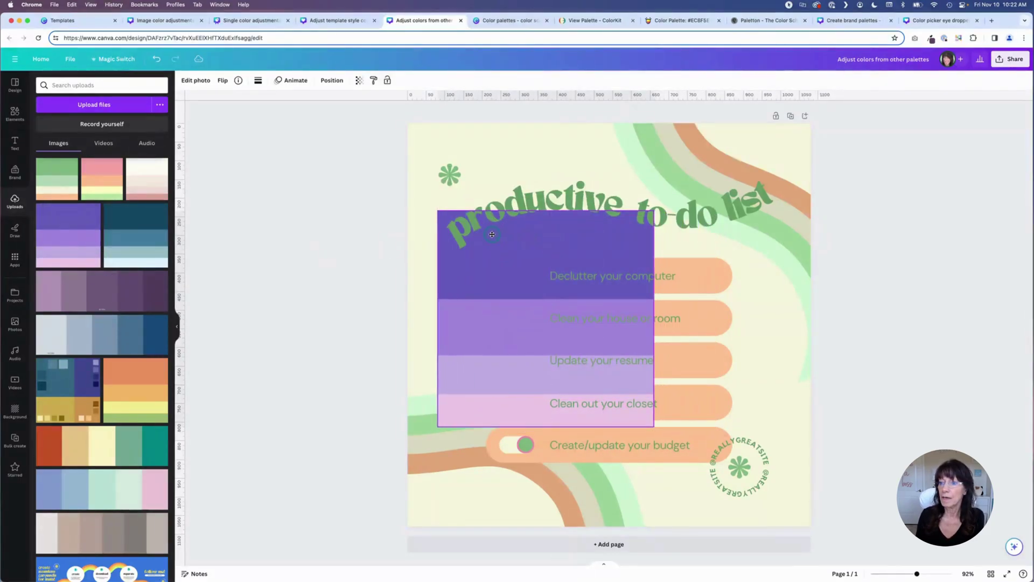
click(561, 191)
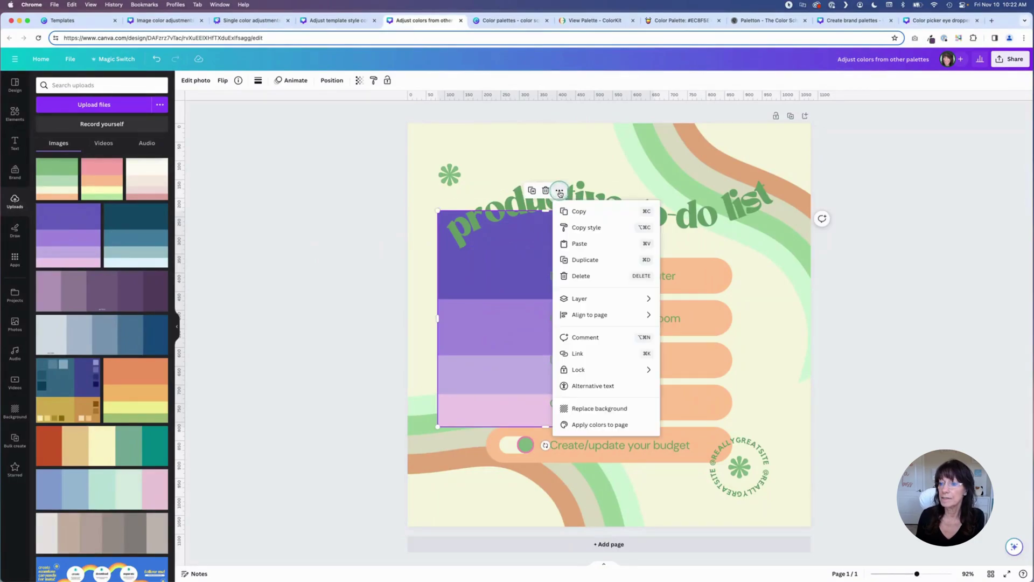
click(597, 426)
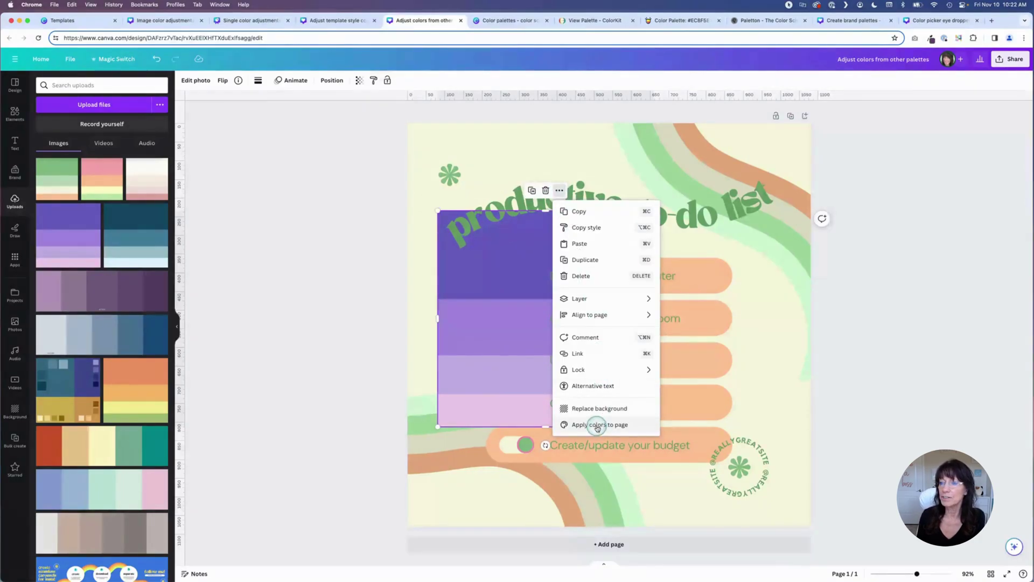
click(560, 191)
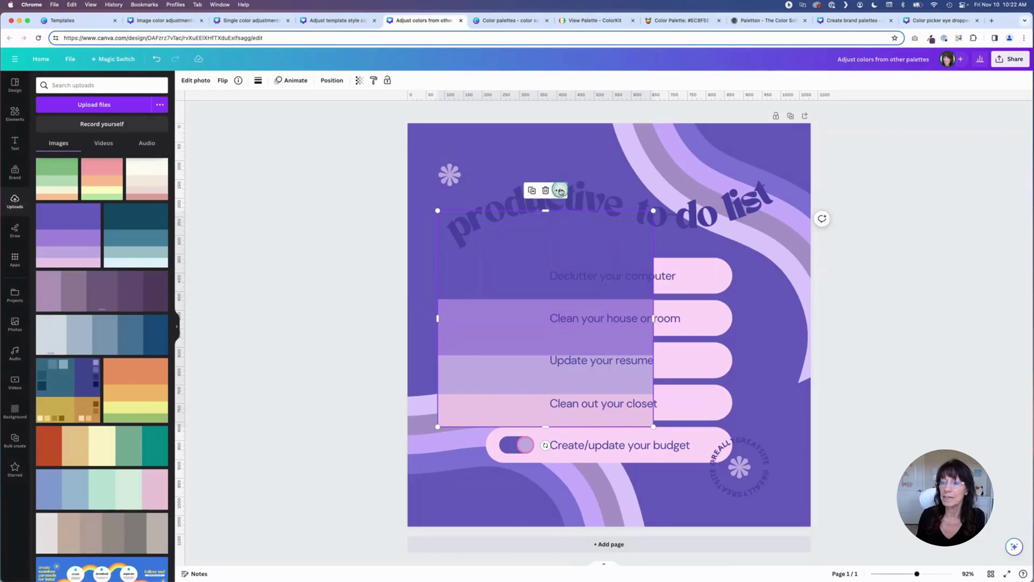
click(595, 425)
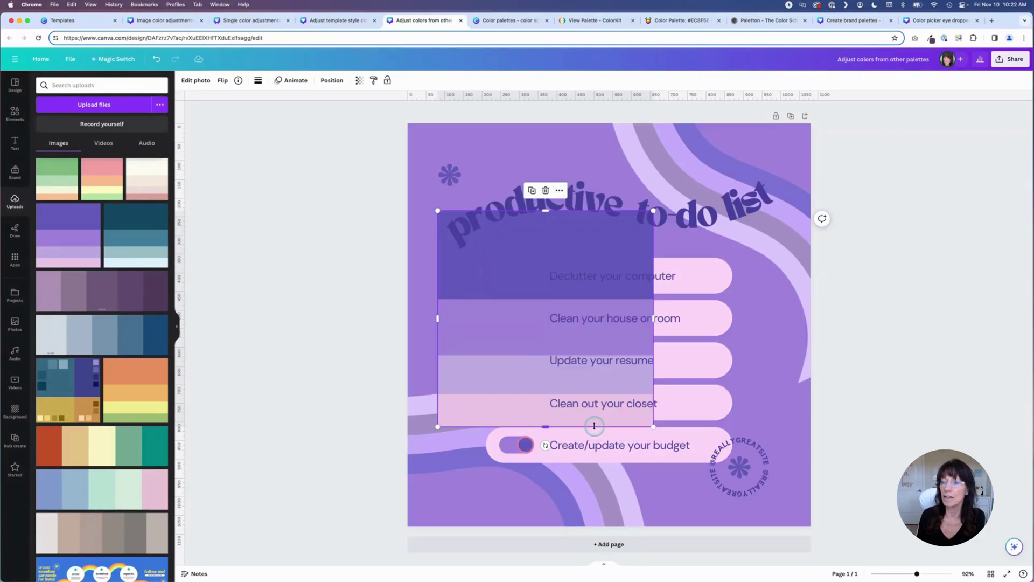
click(355, 268)
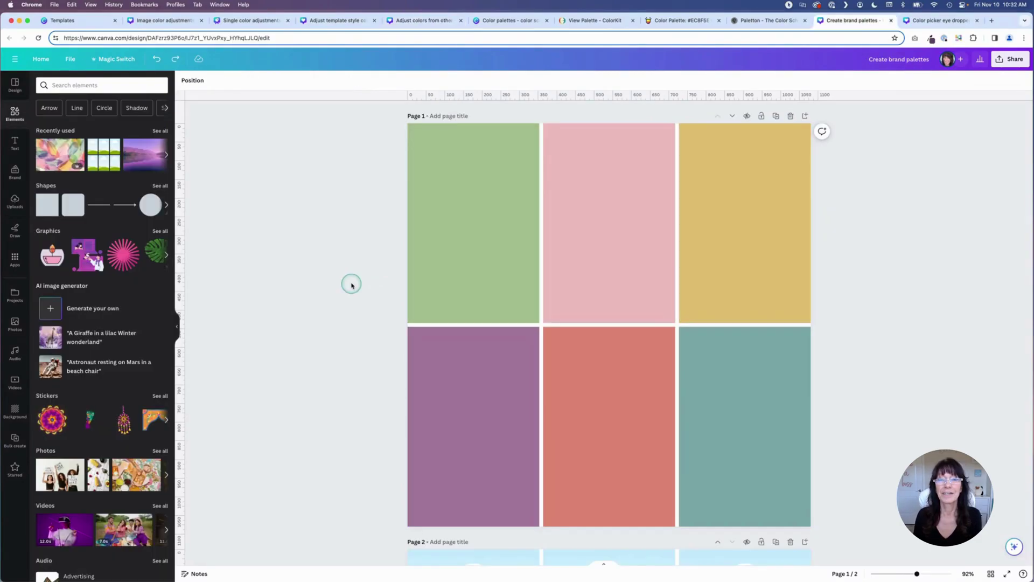
click(352, 285)
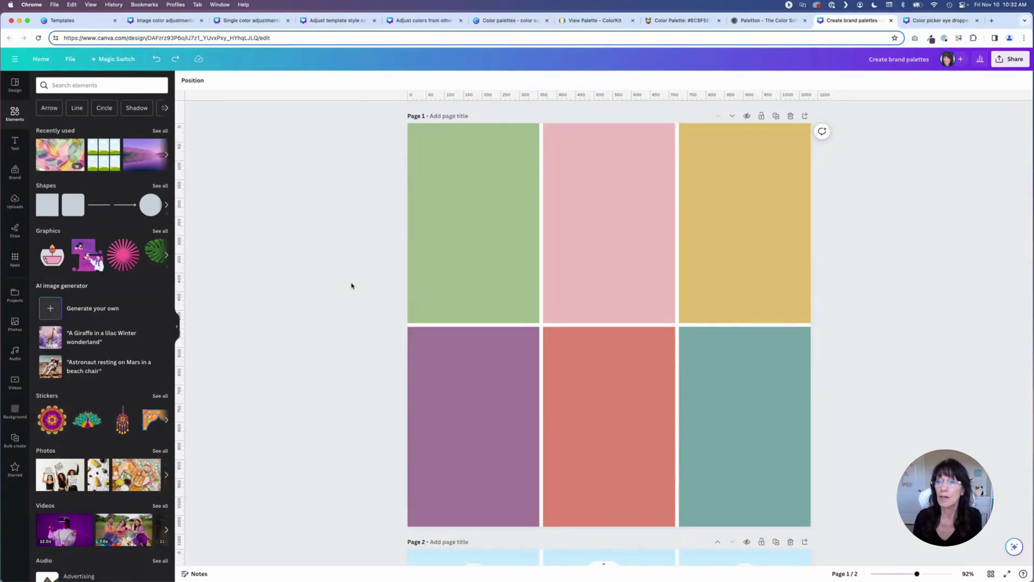
click(375, 395)
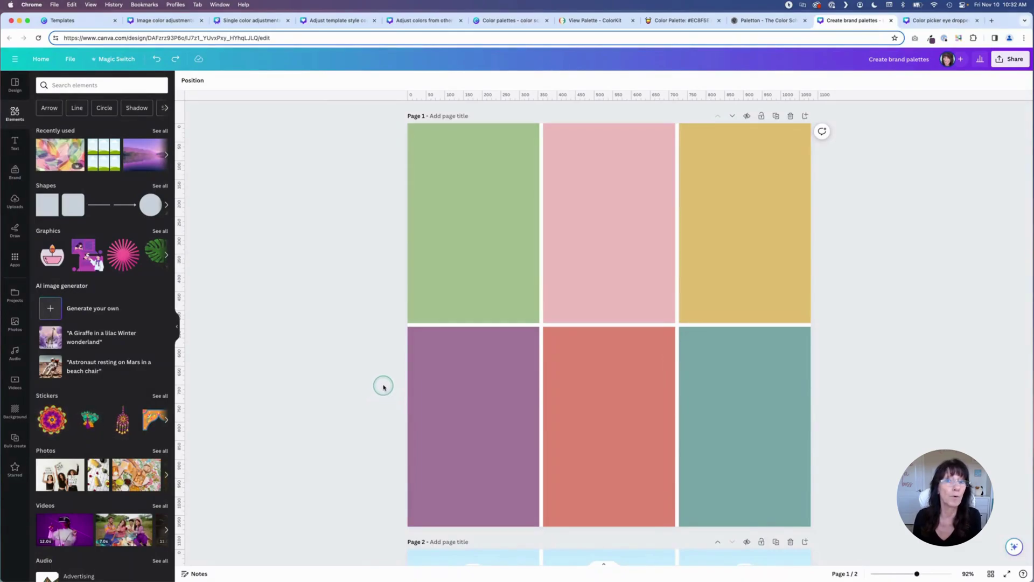
Step: Go to the empty six-cell grid on page 2, look through the available elements, and add the recently used multicolored leaves photo
scroll(383, 386, down, 10)
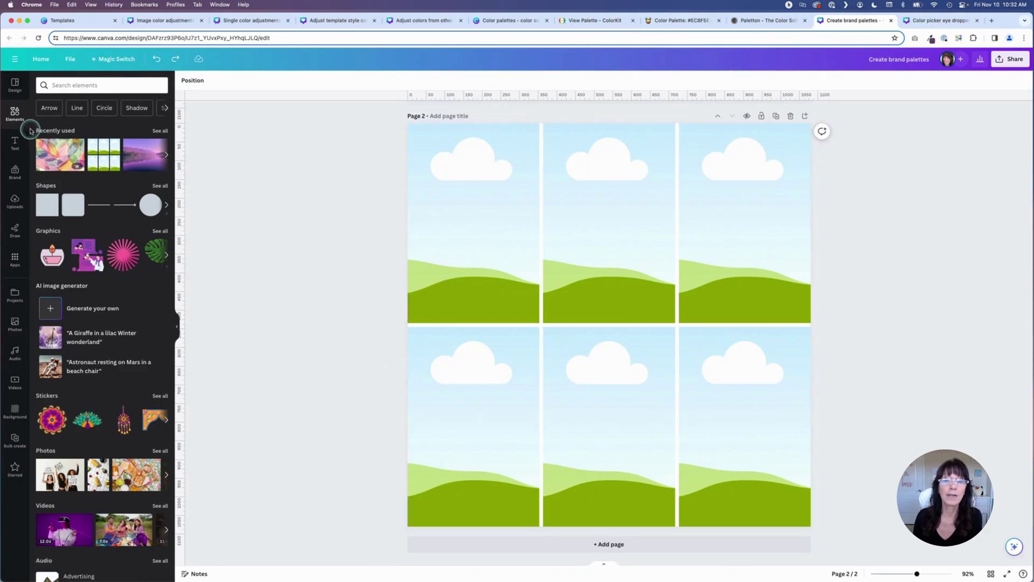
scroll(104, 190, down, 15)
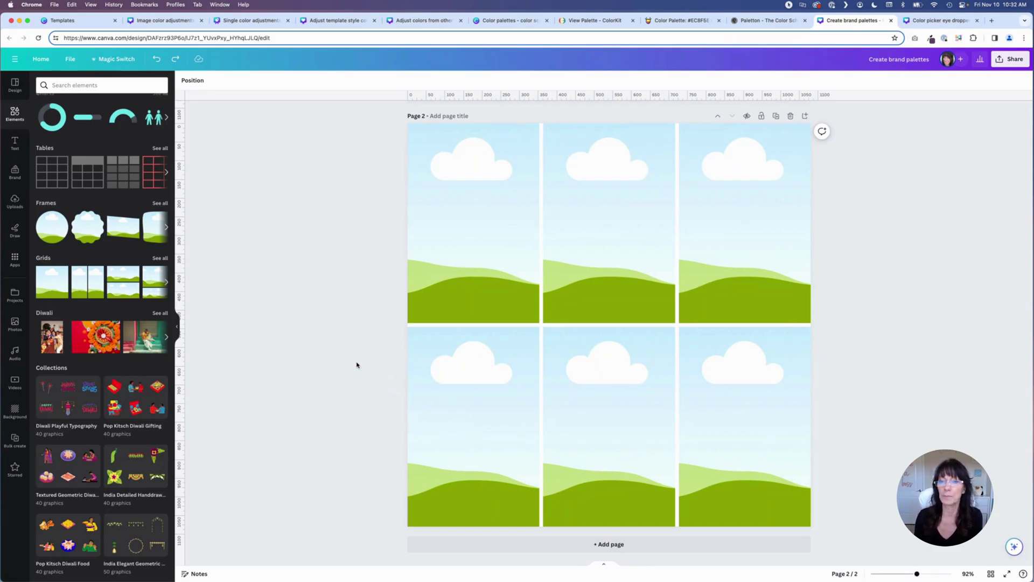
scroll(137, 173, up, 10)
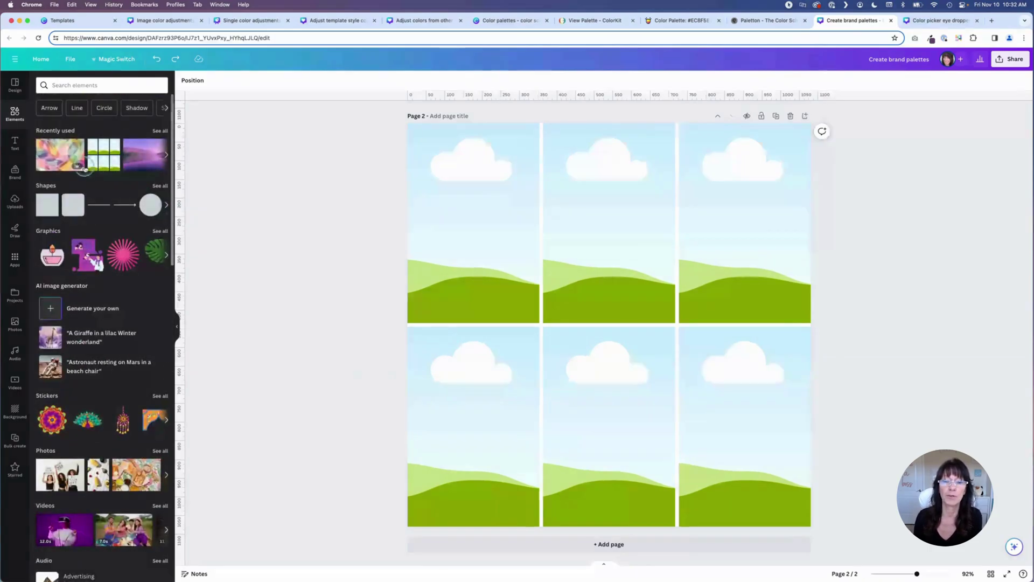
click(61, 155)
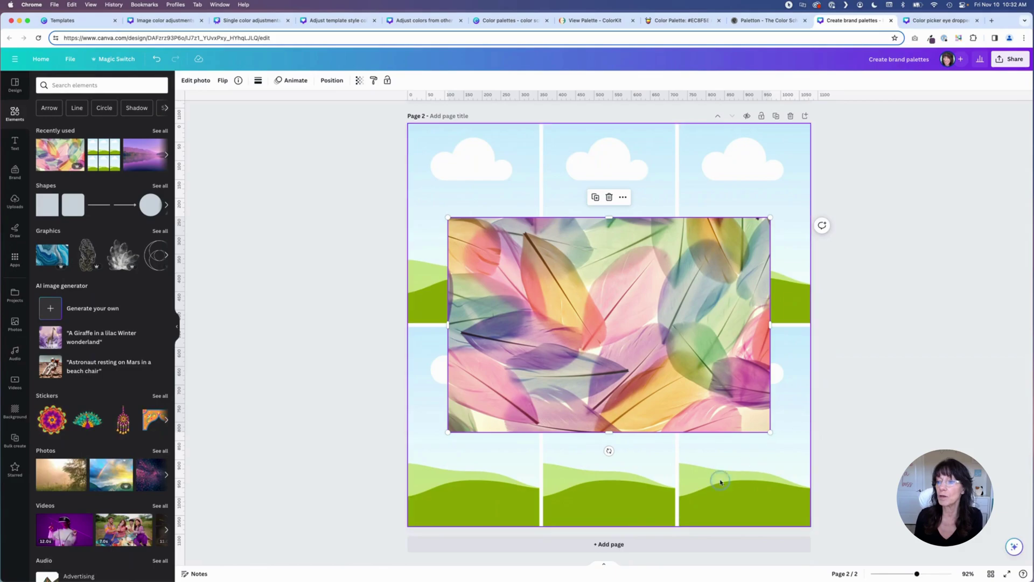
Step: Fill the grid's first five cells with the leaves photo's sage green, pink, mustard, purple and coral colors, one per cell
click(445, 167)
click(184, 84)
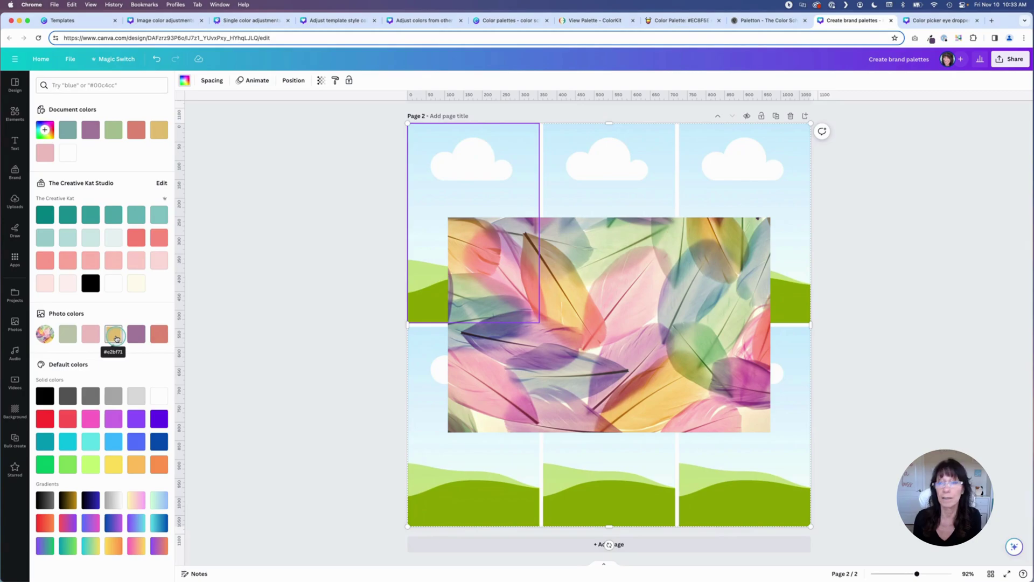
click(540, 364)
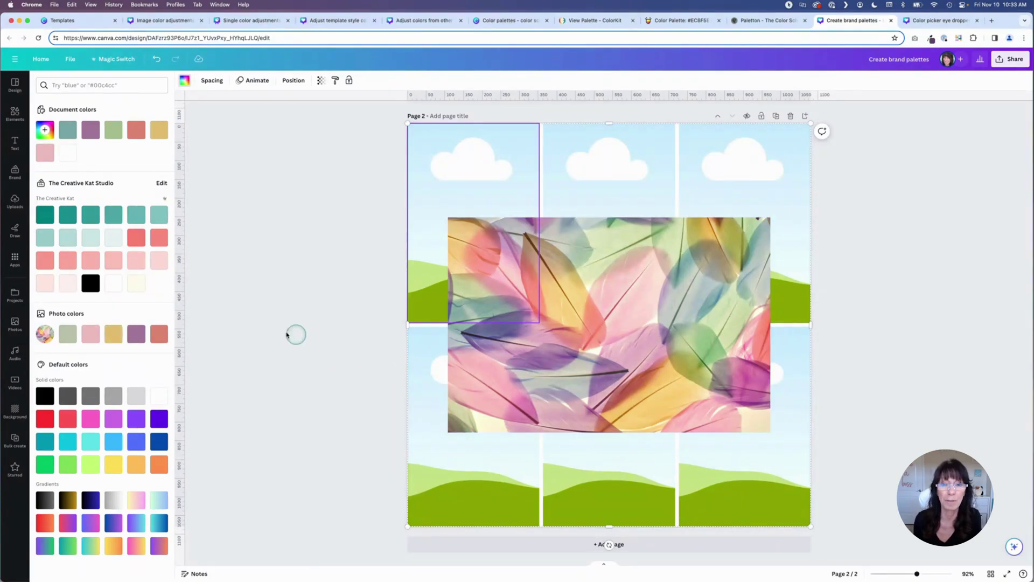
click(75, 340)
click(599, 183)
click(91, 334)
click(735, 180)
click(113, 334)
click(473, 485)
click(136, 334)
click(569, 483)
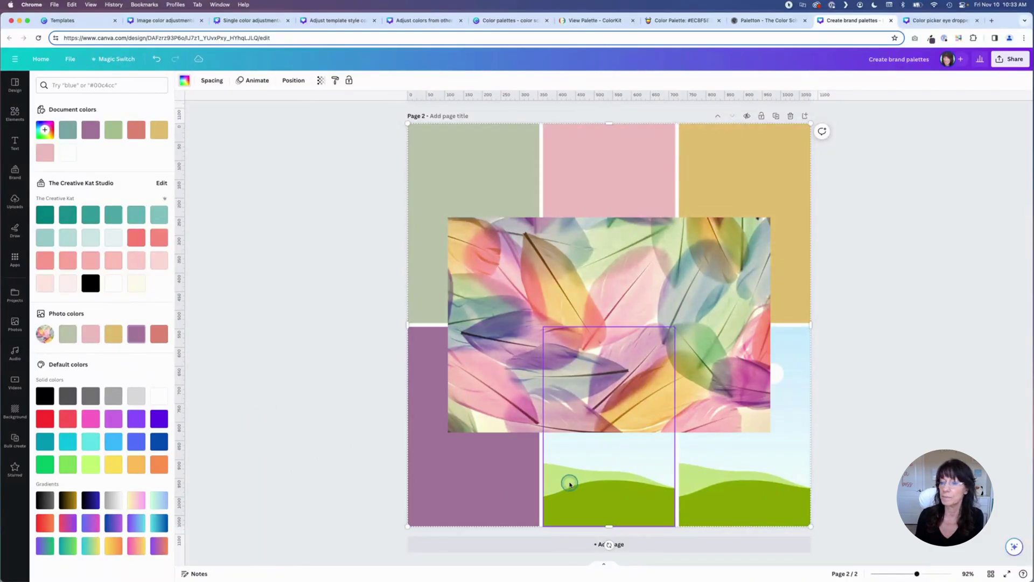
click(159, 334)
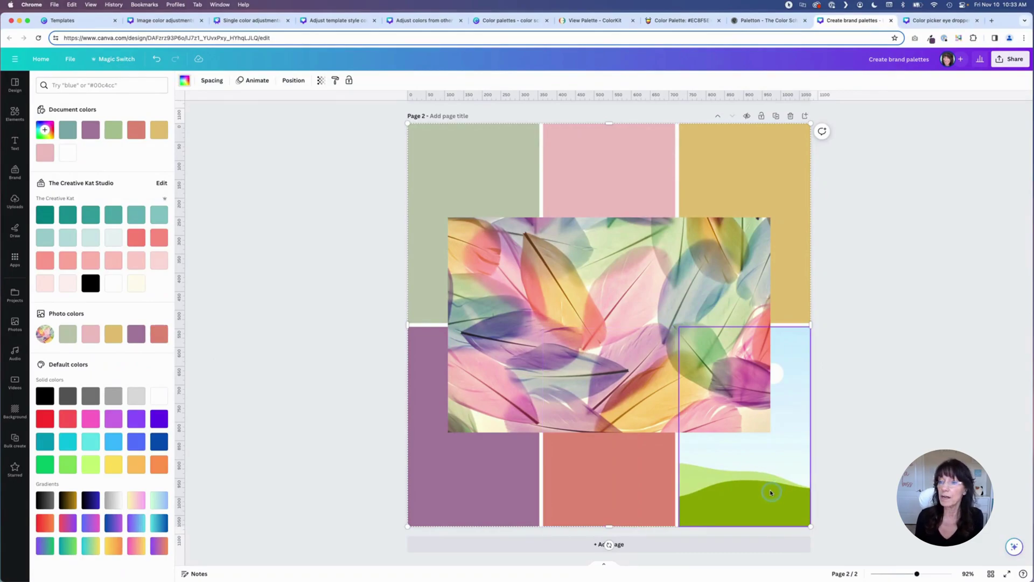
Step: Fill the last grid cell with blue #6699A6 sampled from the leaves photo, and delete the photo
click(44, 132)
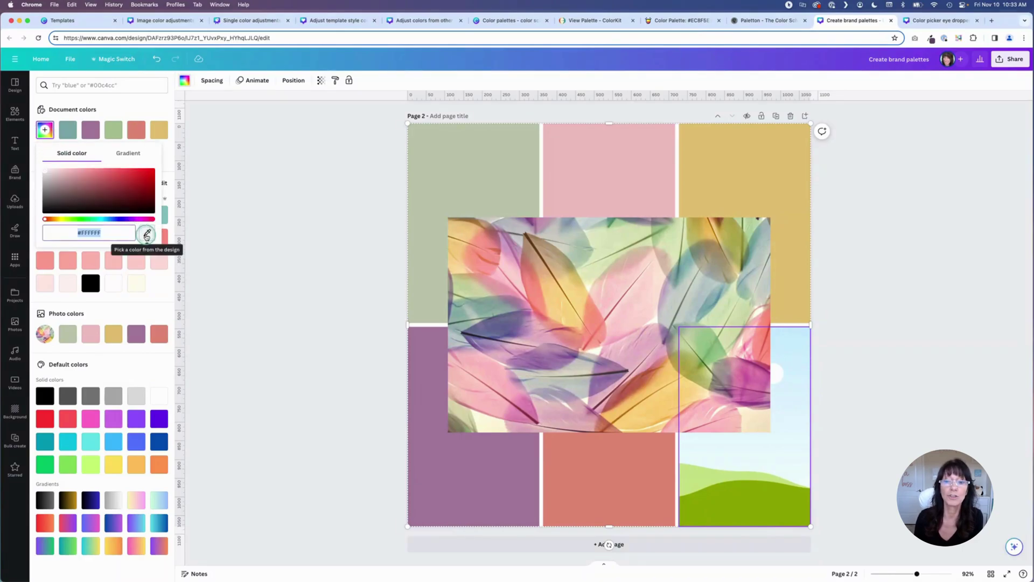
click(146, 235)
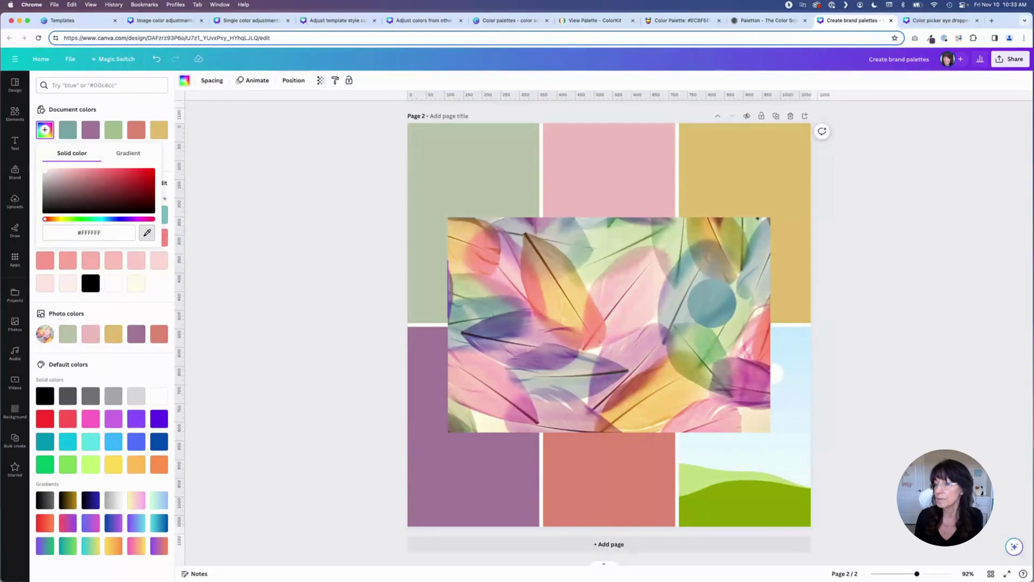
click(711, 305)
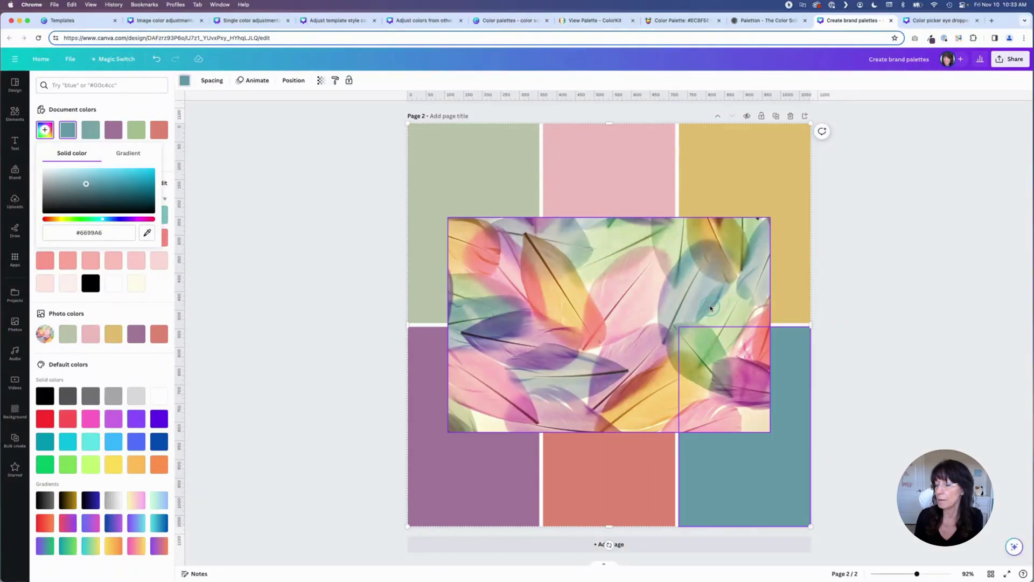
click(331, 316)
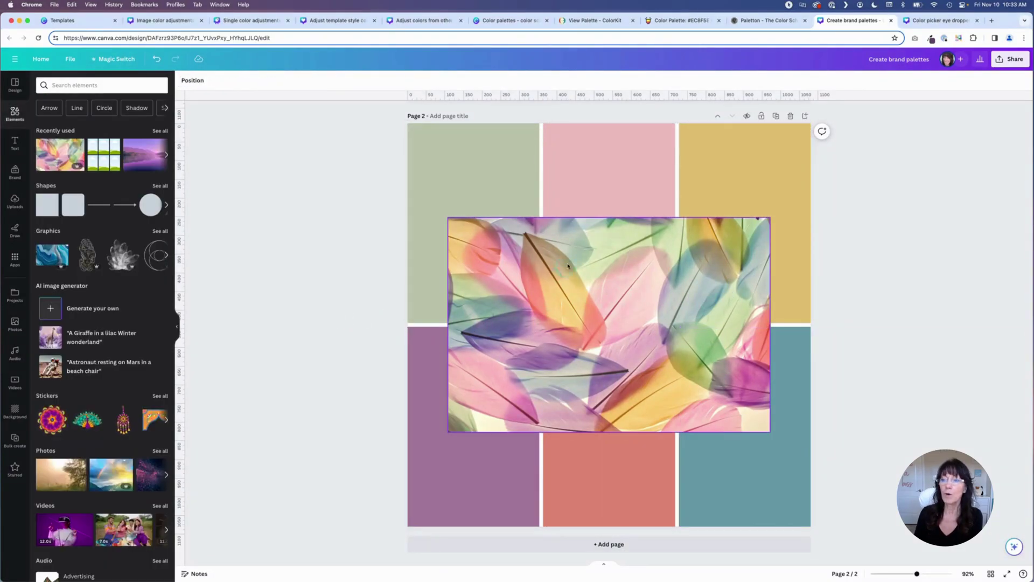
click(585, 241)
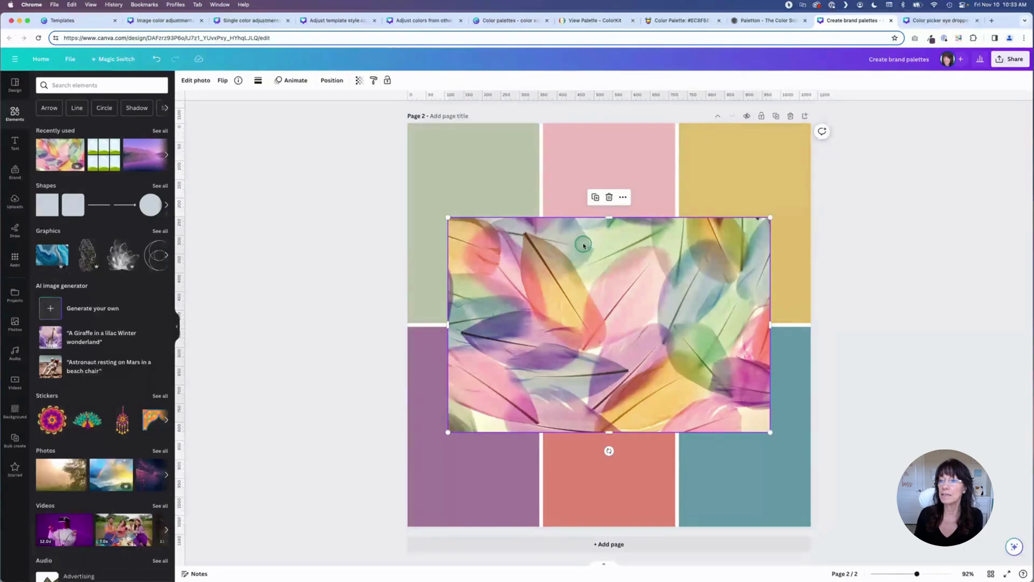
click(609, 197)
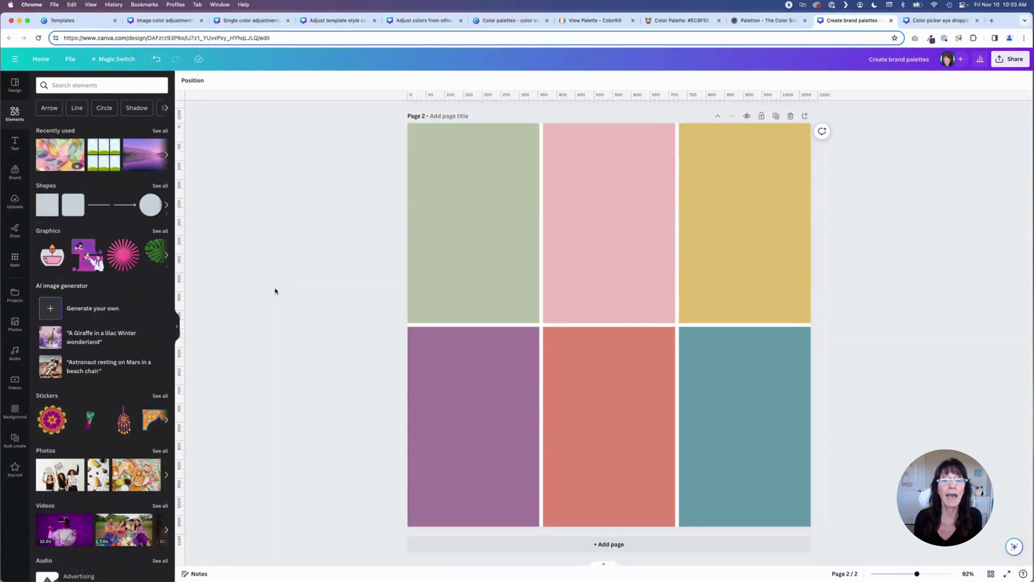
Step: Show the uploaded images and browse through the color palette pictures
click(15, 202)
click(98, 232)
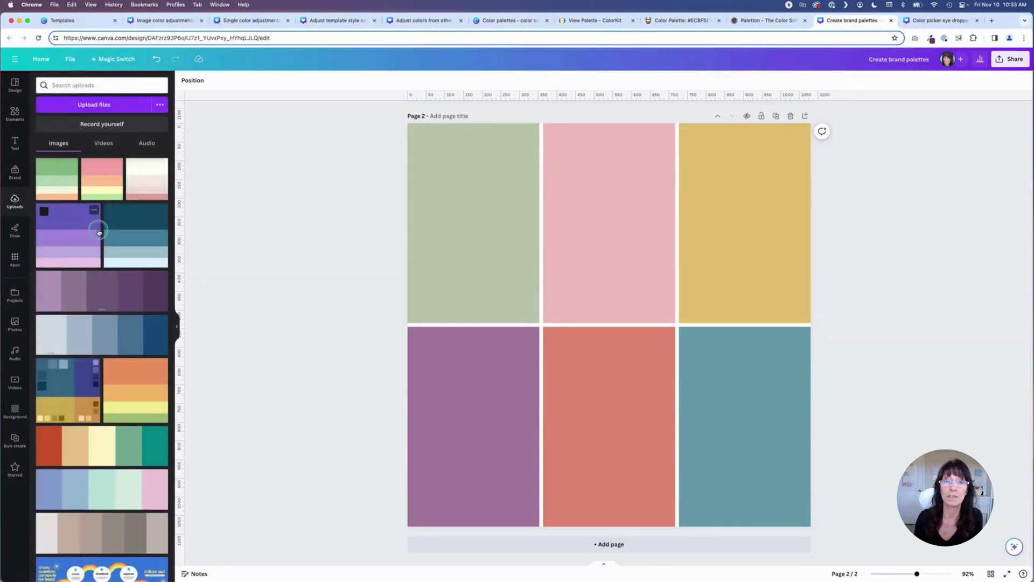
scroll(98, 231, down, 3)
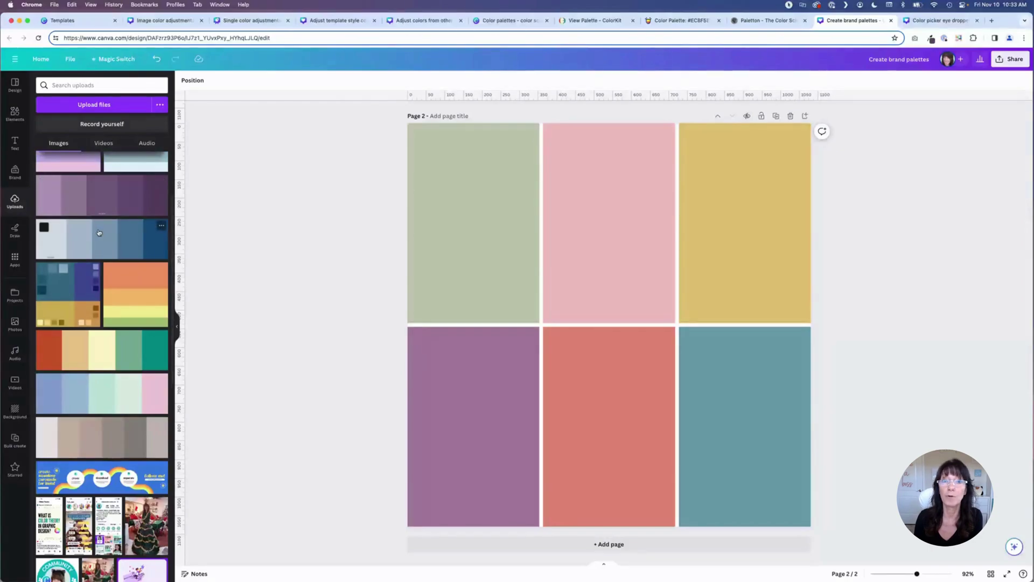